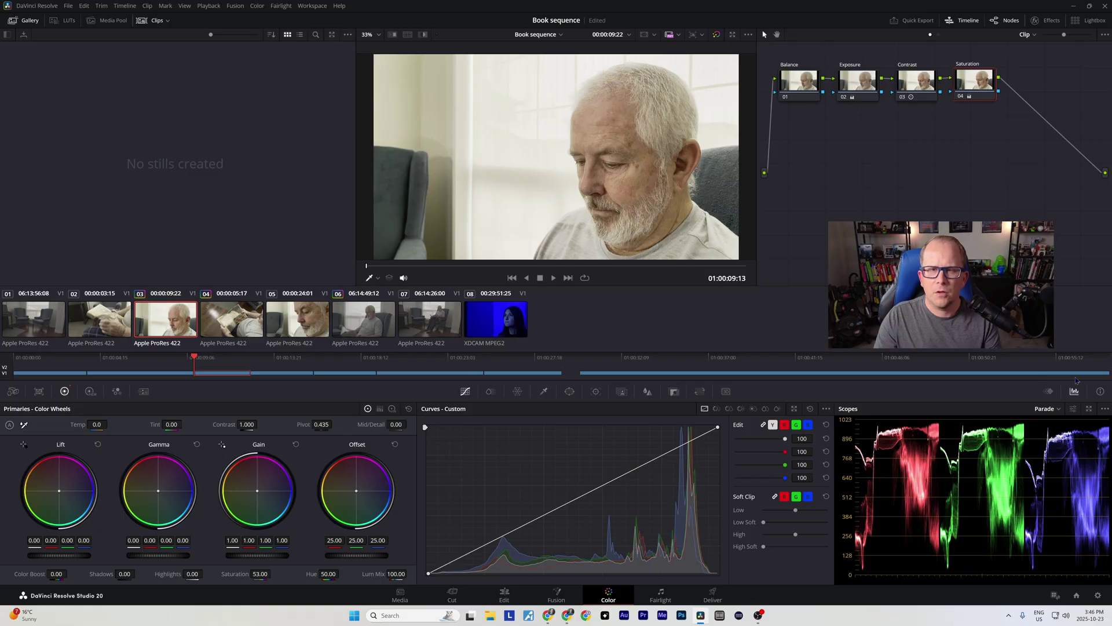
Add serial node 05 after the Saturation node with Alt+S.
key("alt+s")
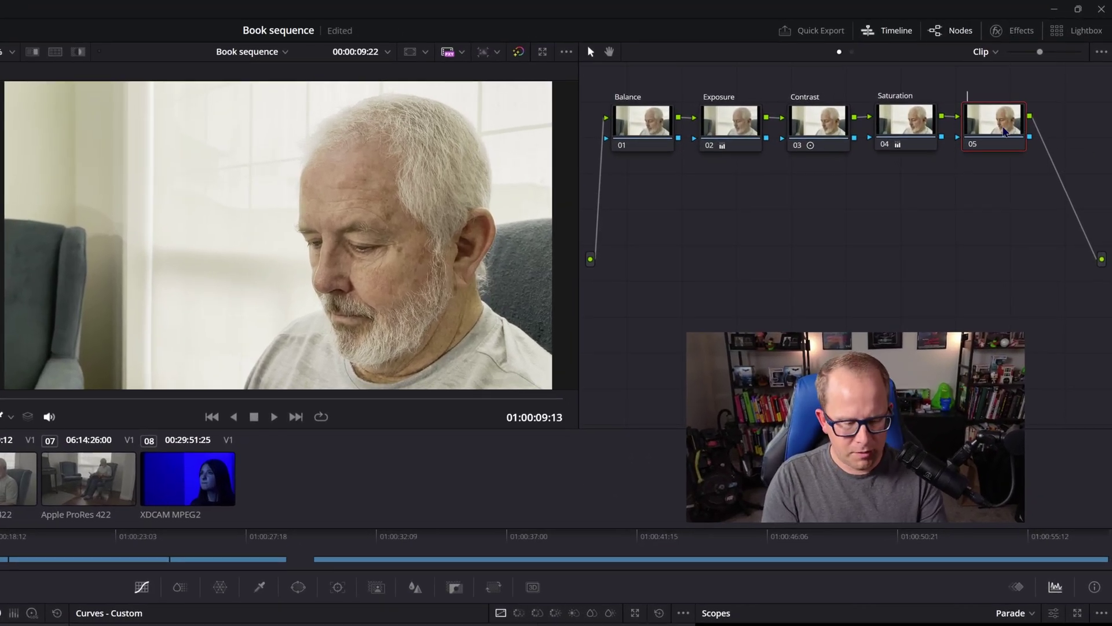
Label node 05 'Skin' and switch the scope to Vectorscope.
type("Skin")
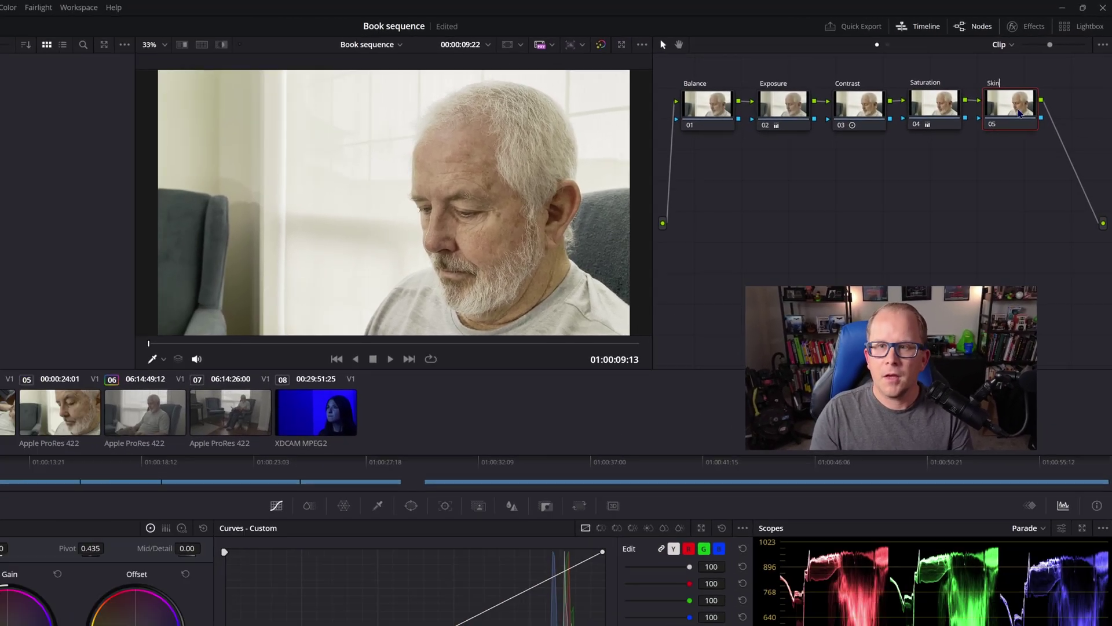
key("Return")
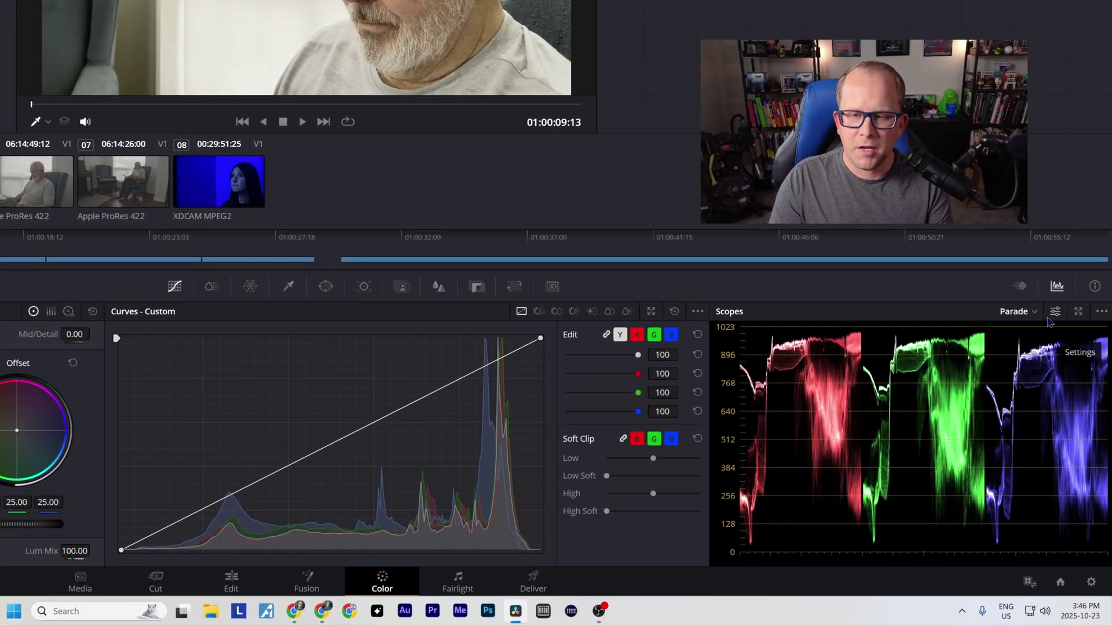
left_click(1060, 409)
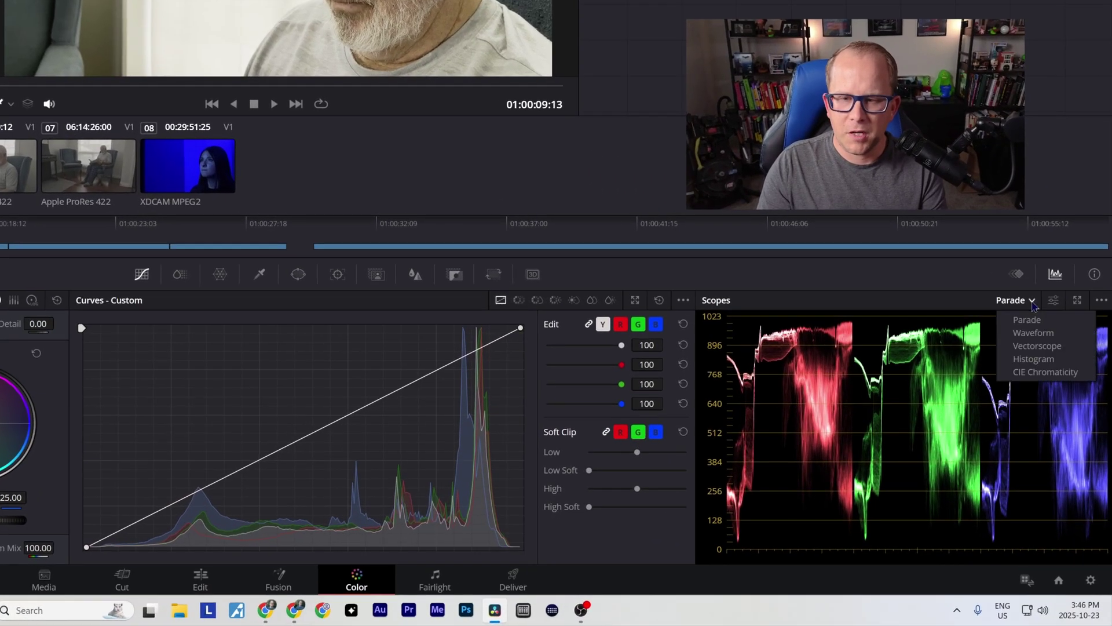
left_click(1038, 346)
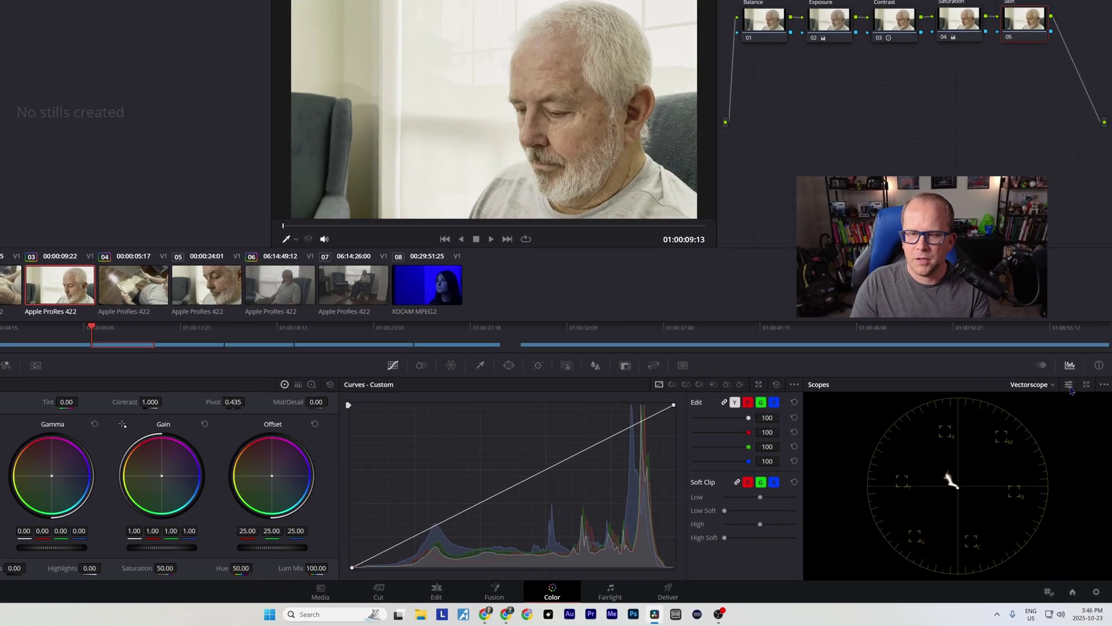
Enable the vectorscope's Show Skin Tone Indicator and Show 2x Zoom options.
left_click(1073, 410)
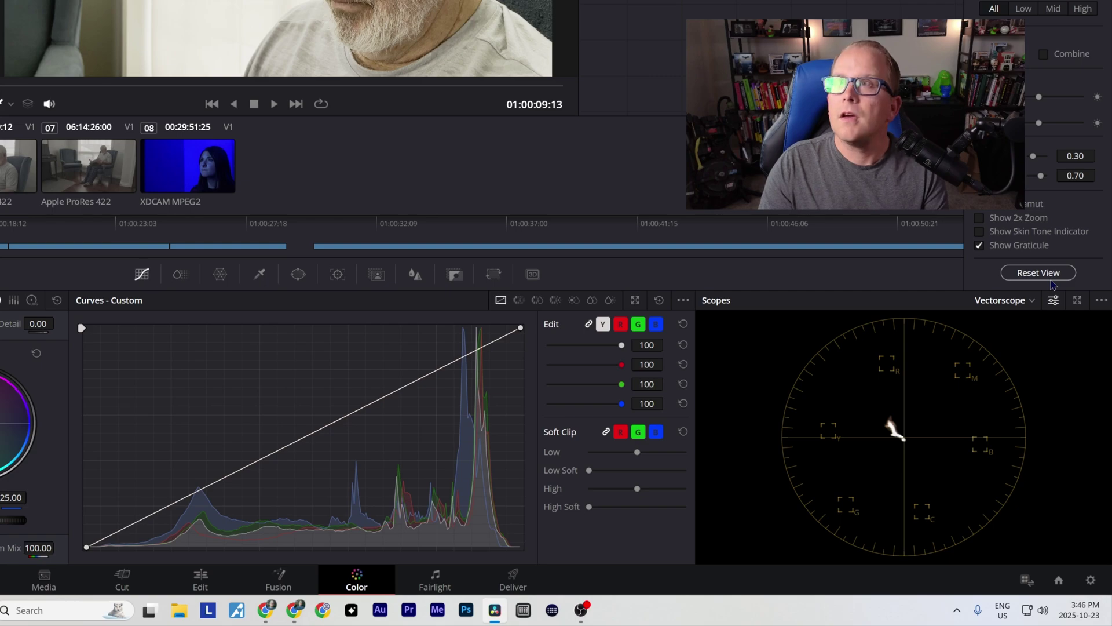
left_click(1024, 232)
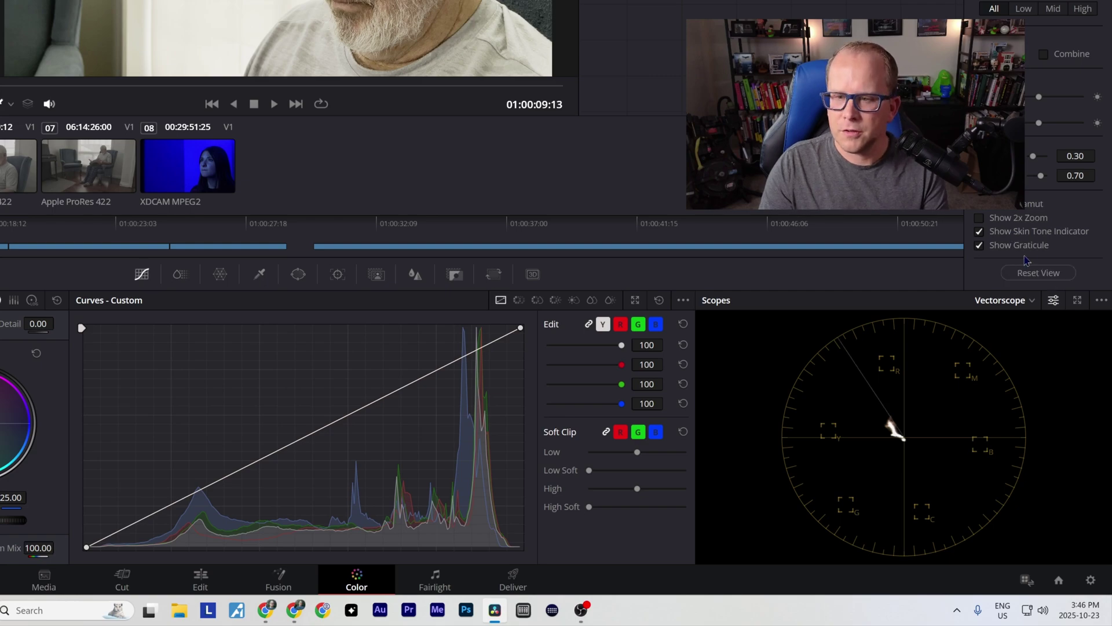
left_click(1030, 219)
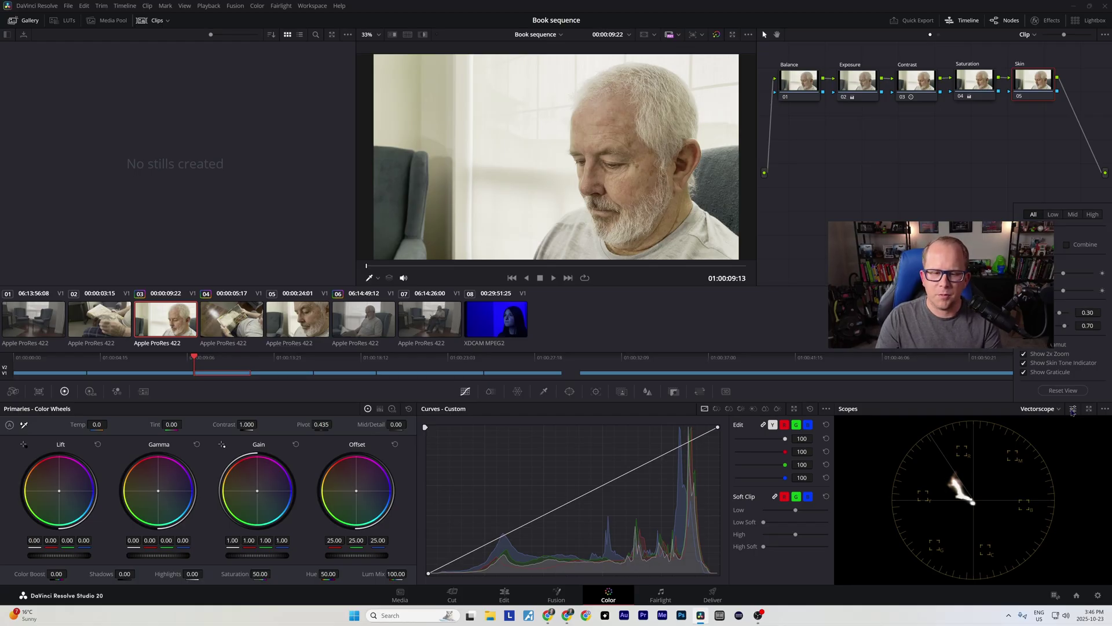
left_click(1073, 410)
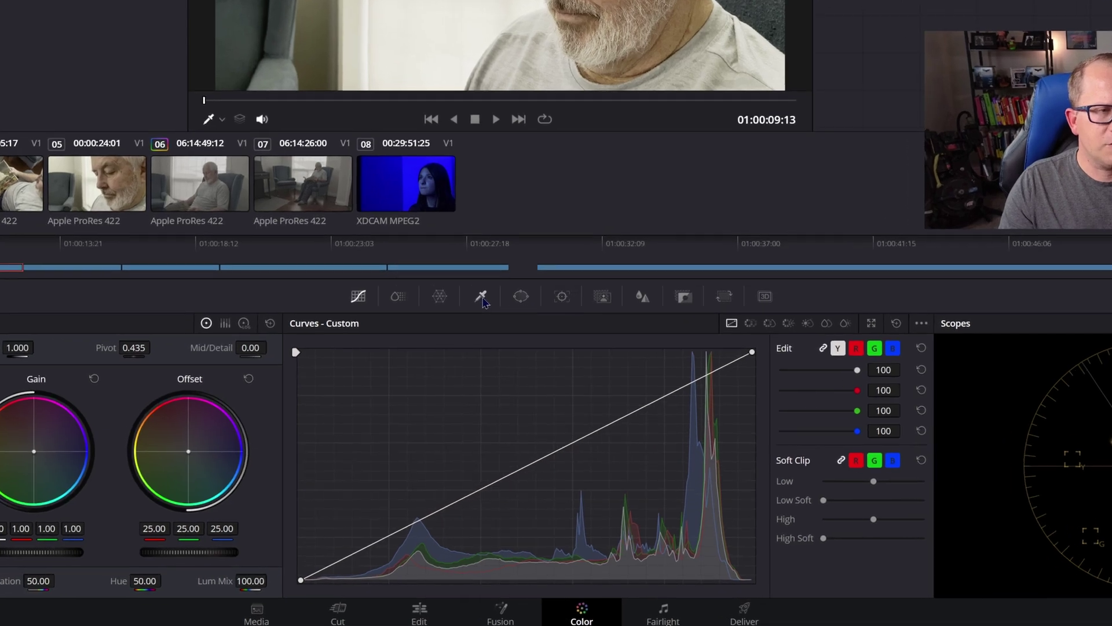
Open the Qualifier - HSL panel for the Skin node.
left_click(482, 298)
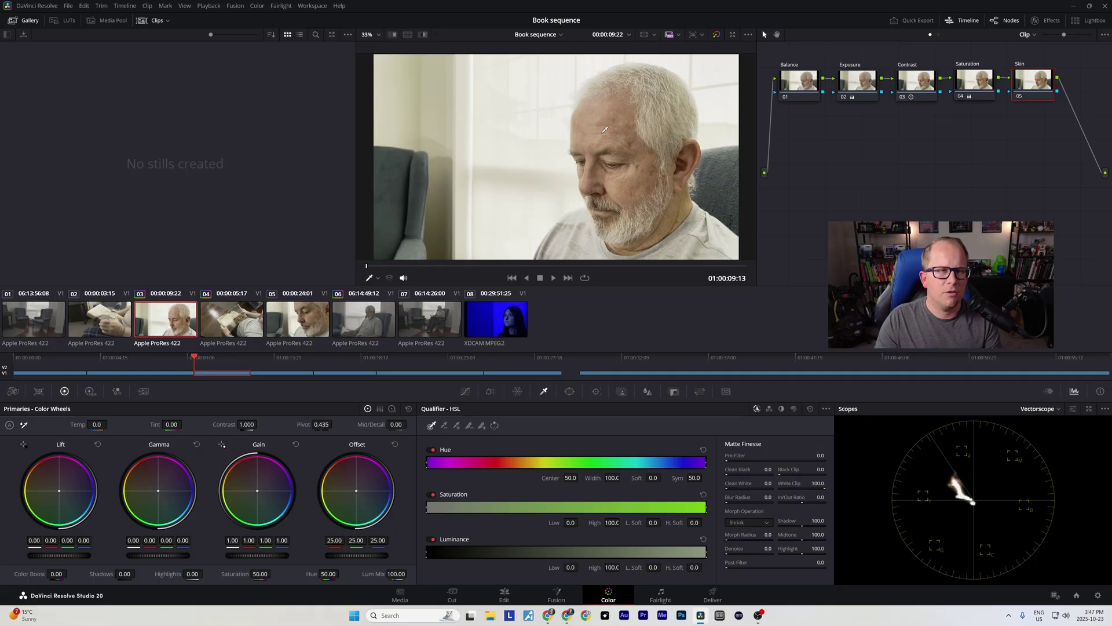
Sample the man's forehead skin tone and view the key highlighted against grey.
left_click_drag(605, 130, 623, 133)
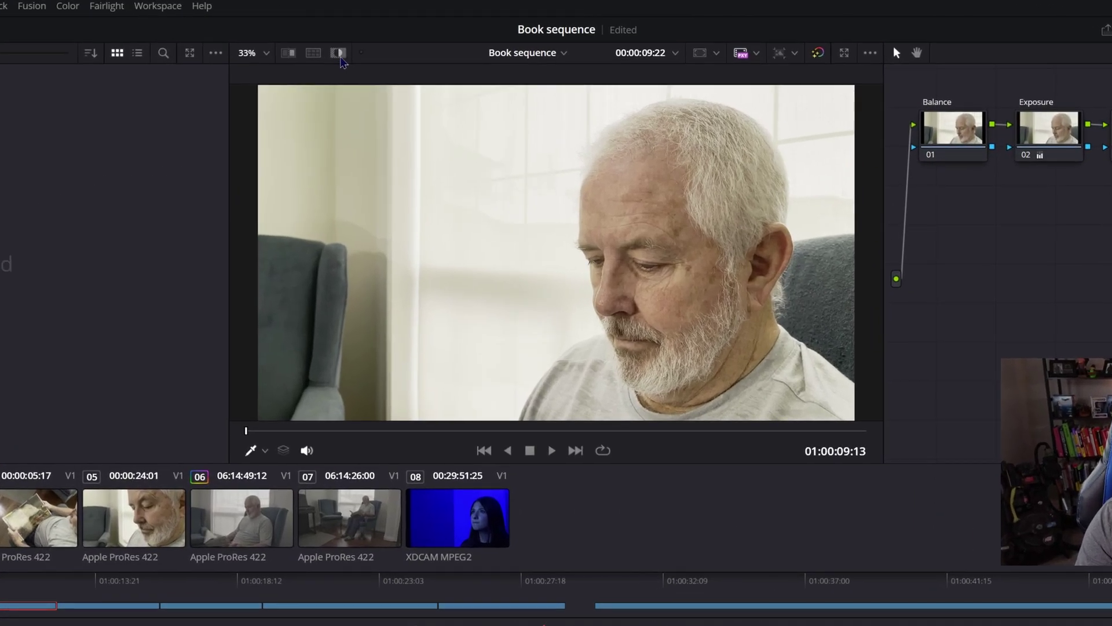
left_click(339, 53)
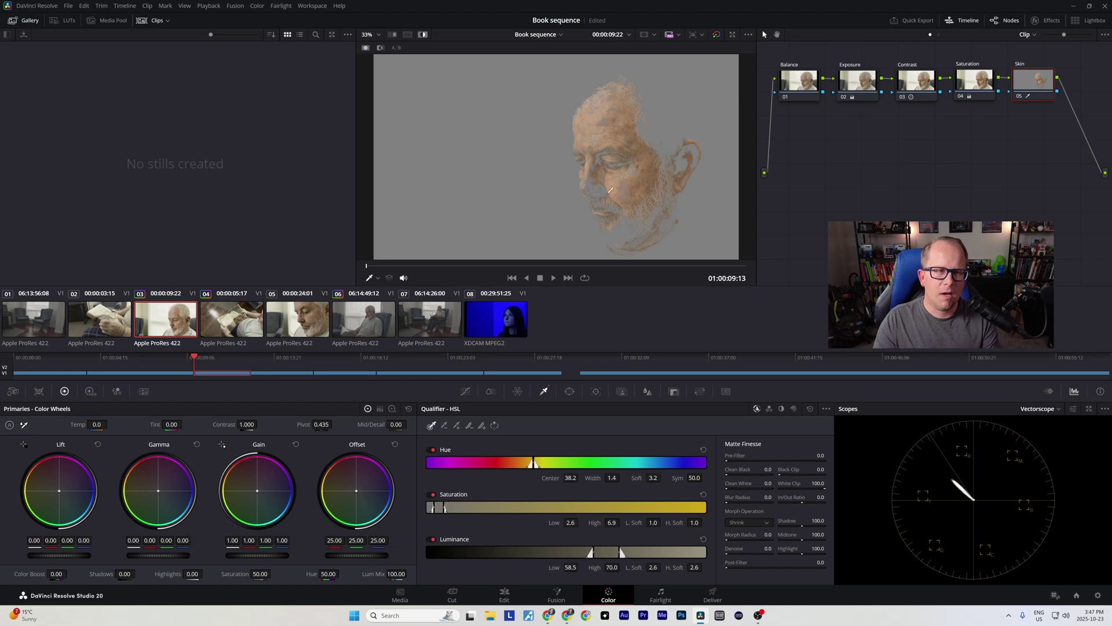
left_click(423, 35)
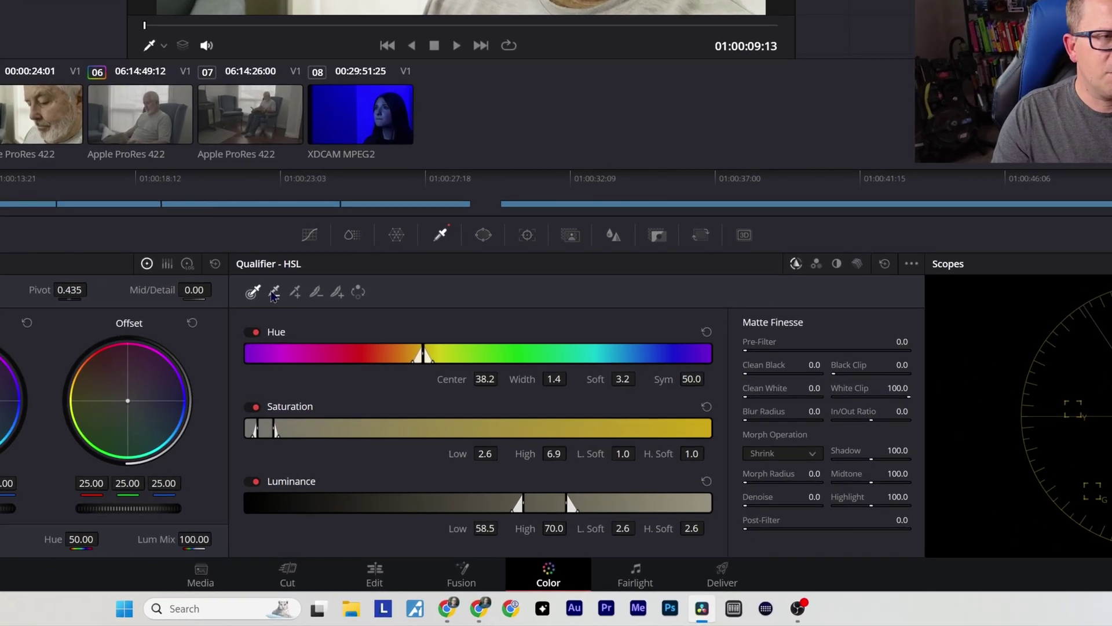
left_click(295, 291)
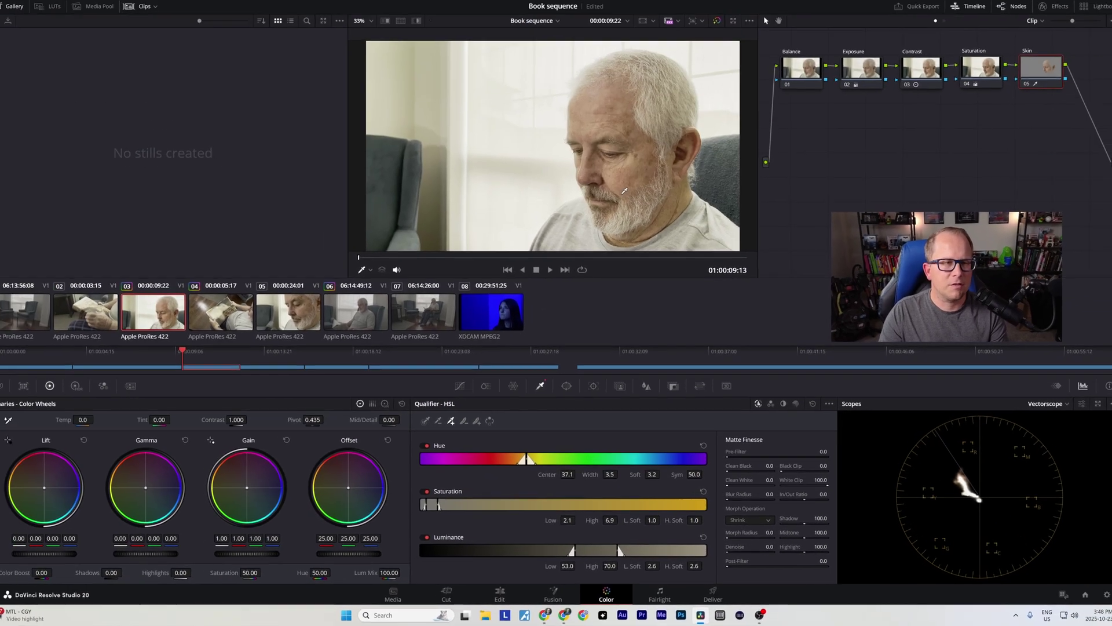
left_click(423, 34)
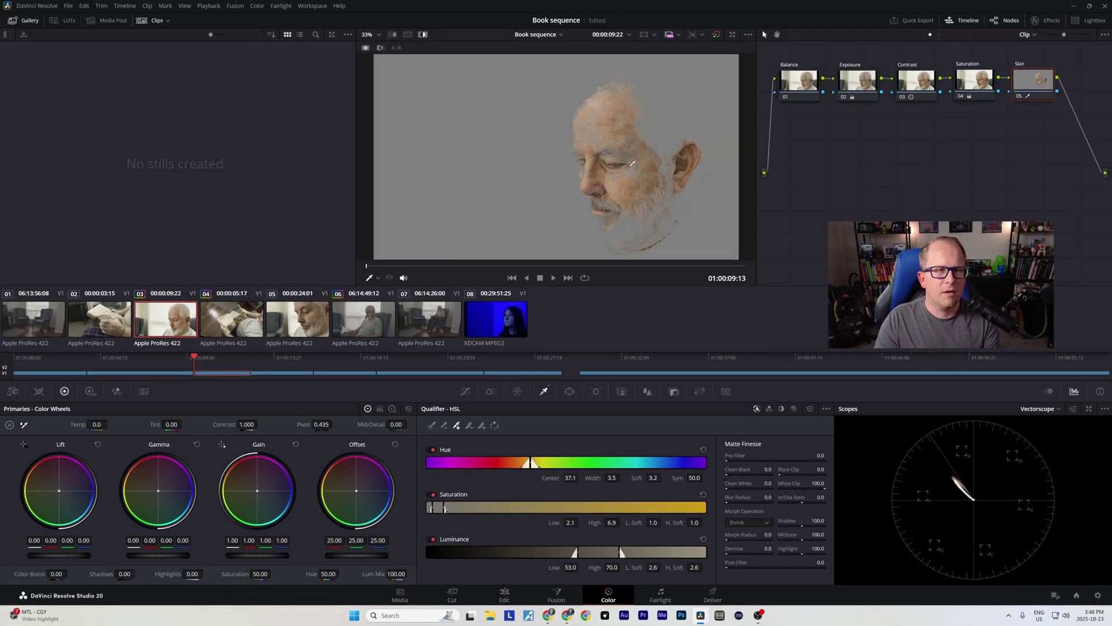
Add face and ear samples and remove over-selected tones, reaching Hue 38.0/width 7.5.
left_click_drag(633, 164, 644, 170)
mouse_move(659, 227)
left_mouse_down()
mouse_move(626, 228)
mouse_move(665, 234)
left_mouse_up()
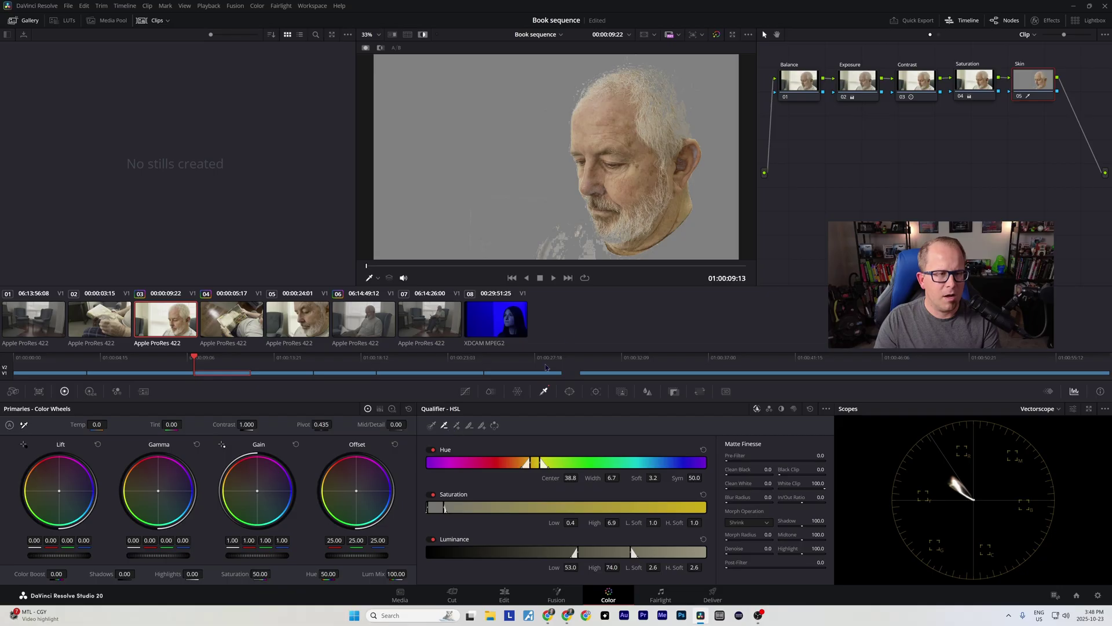
left_click(631, 226)
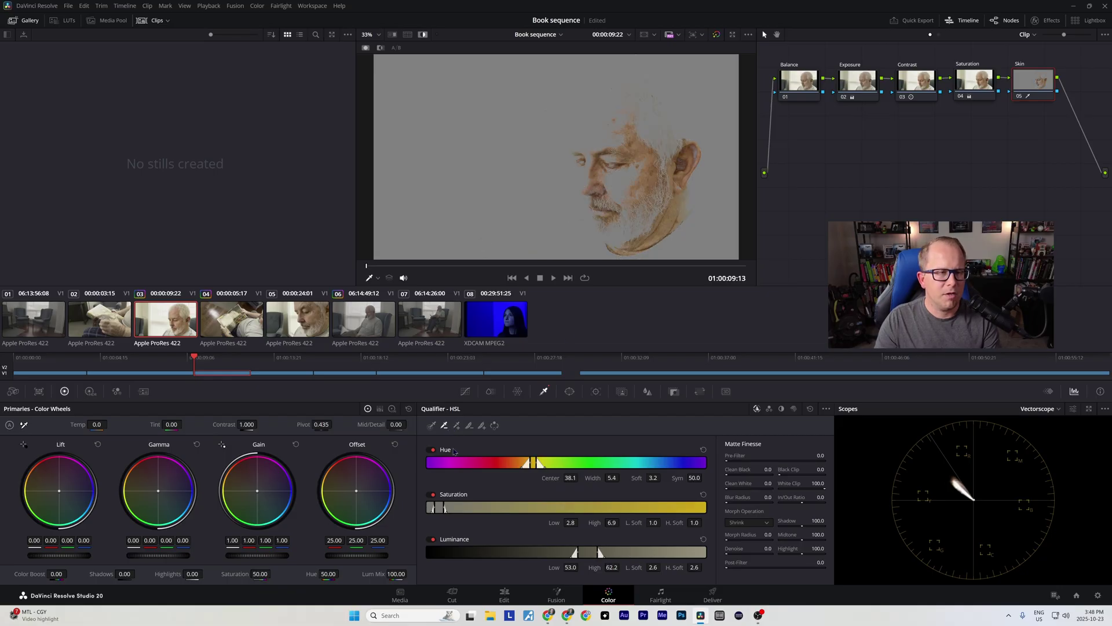
left_click(457, 425)
left_click(618, 160)
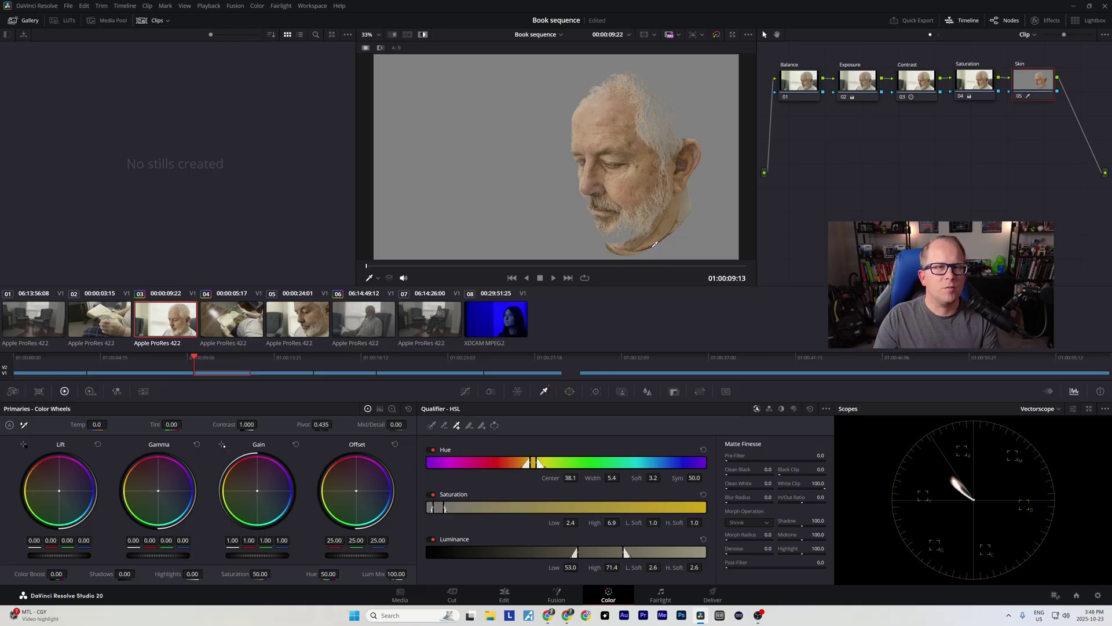
left_click(700, 151)
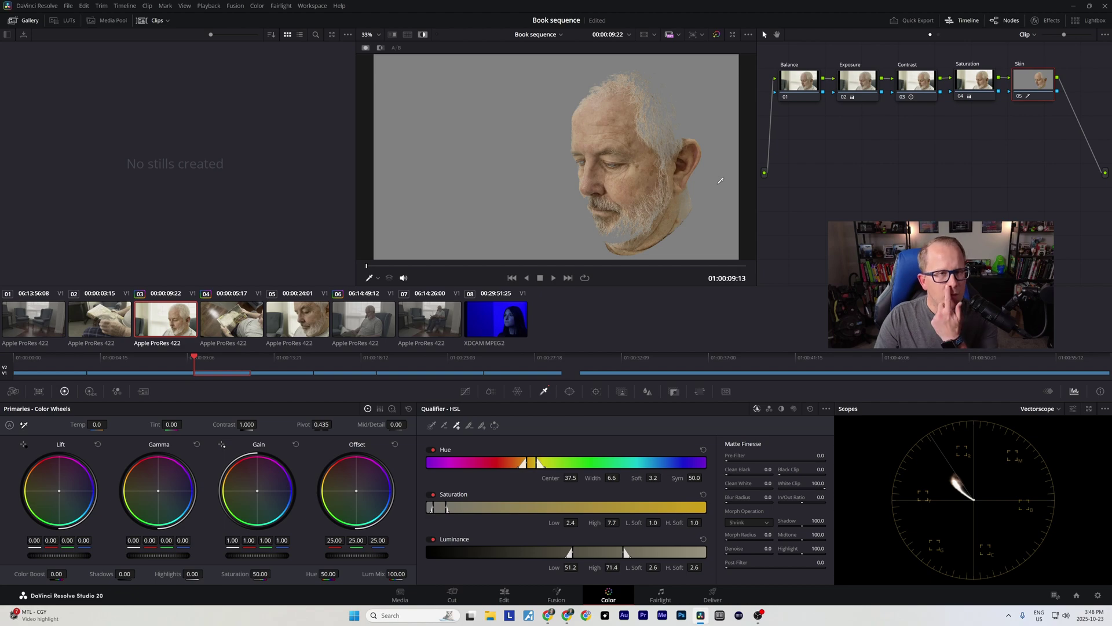
left_click(690, 200)
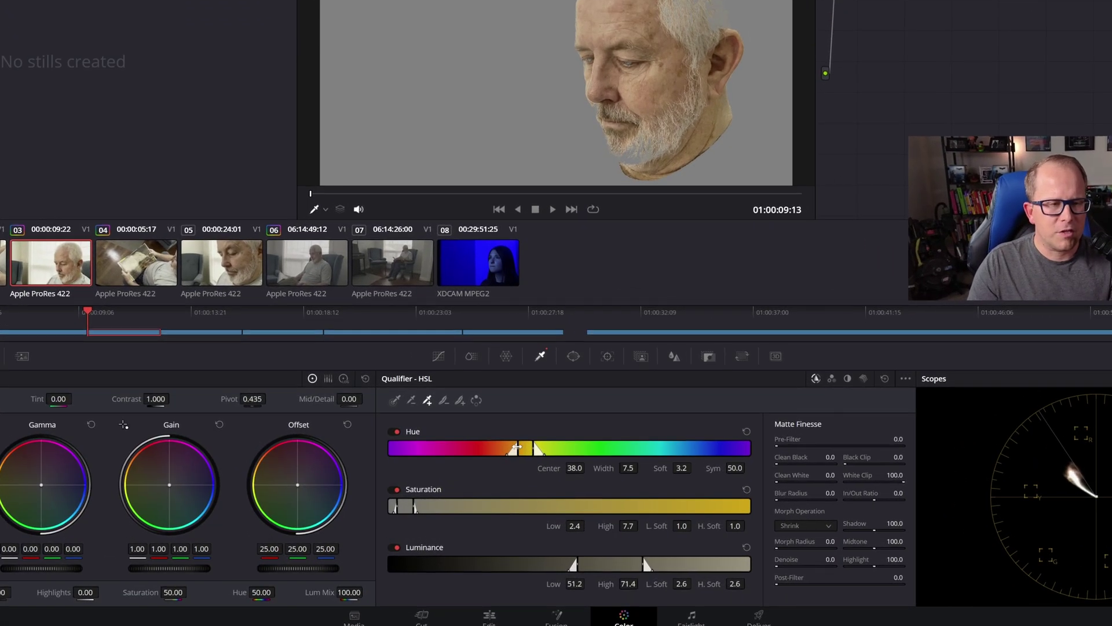
Set hue width 7.2, saturation 2.7–9.0 with softened edge, and Clean Black 6.4.
left_click_drag(516, 447, 517, 448)
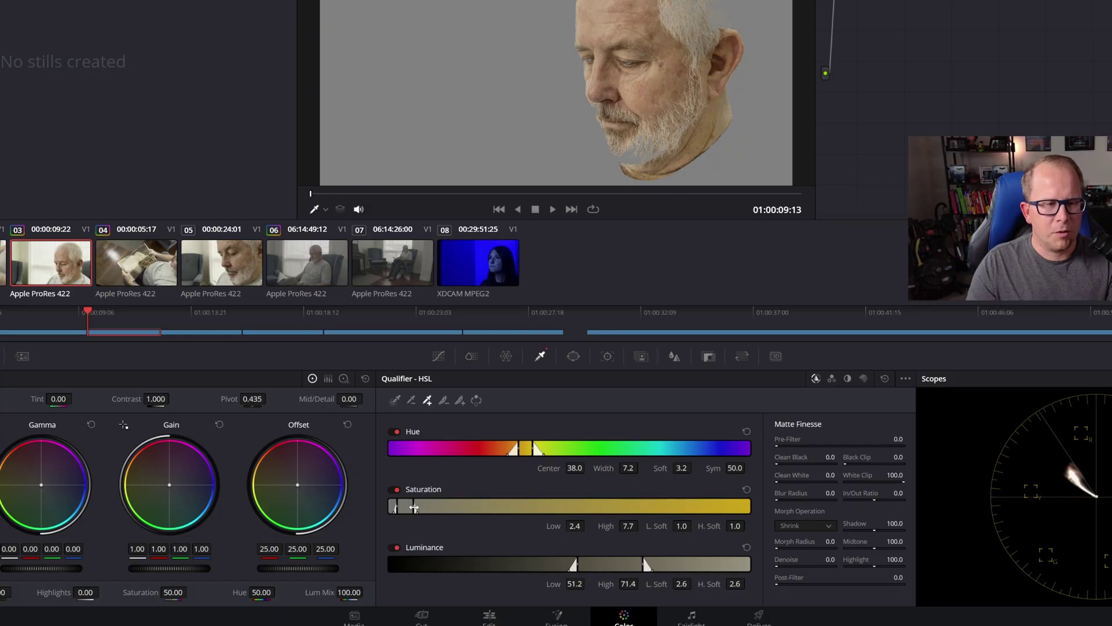
mouse_move(415, 506)
left_mouse_down()
mouse_move(426, 508)
mouse_move(397, 507)
left_mouse_up()
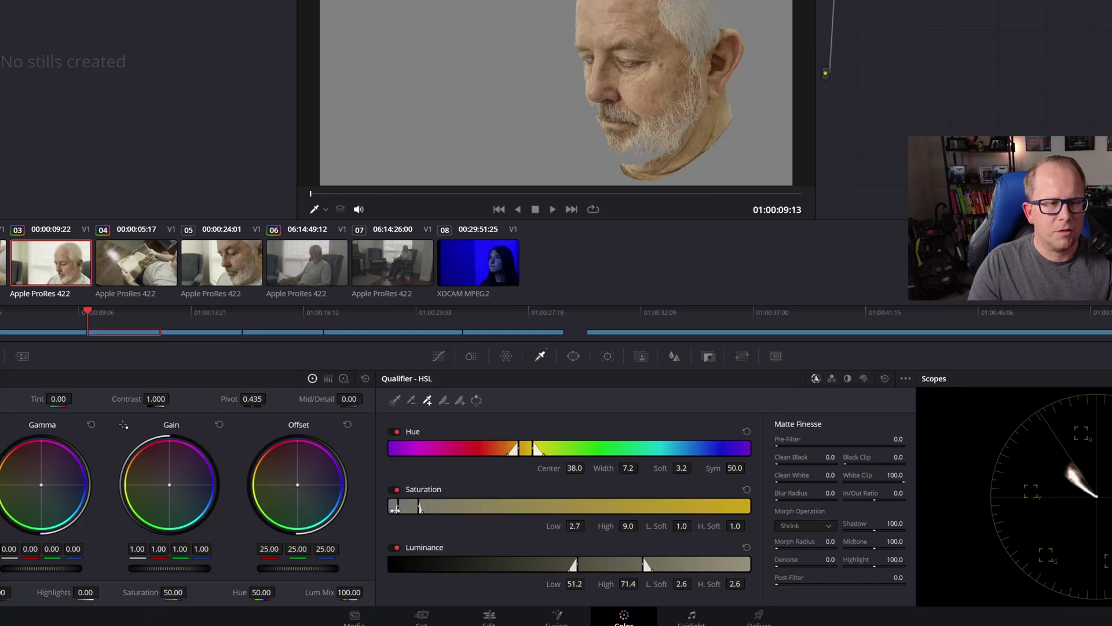
left_click_drag(395, 509, 390, 509)
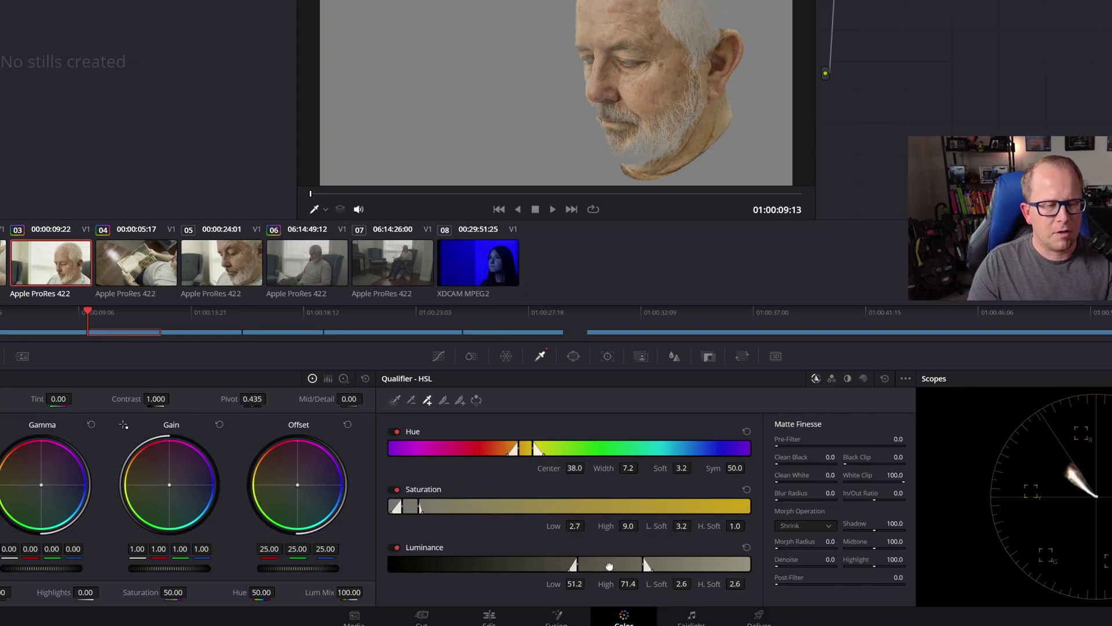
left_click_drag(609, 566, 634, 562)
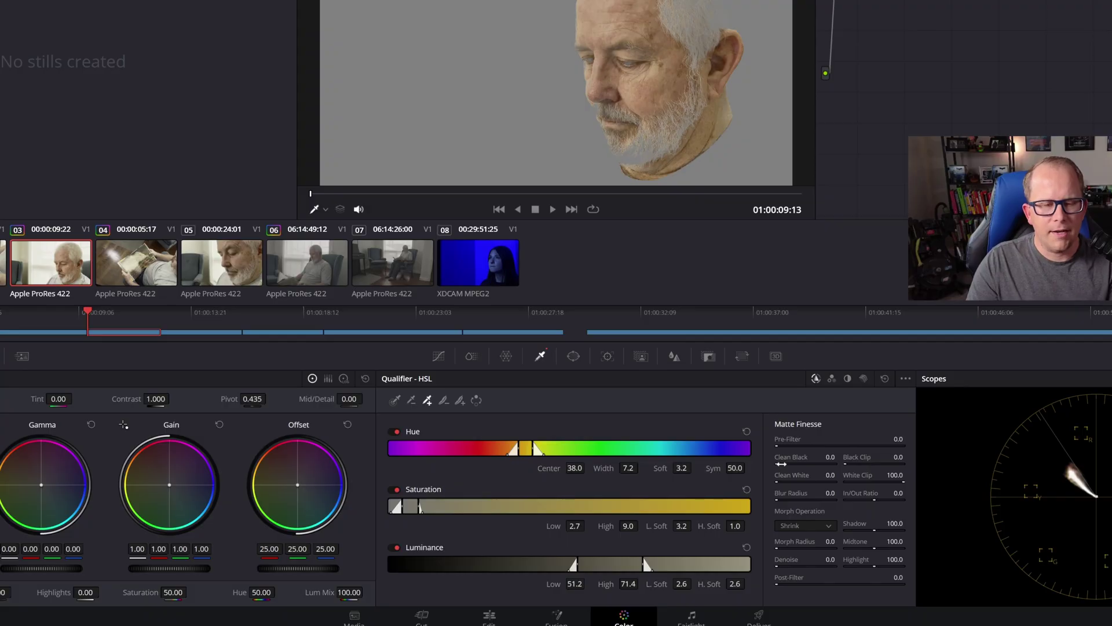
left_click_drag(778, 464, 780, 478)
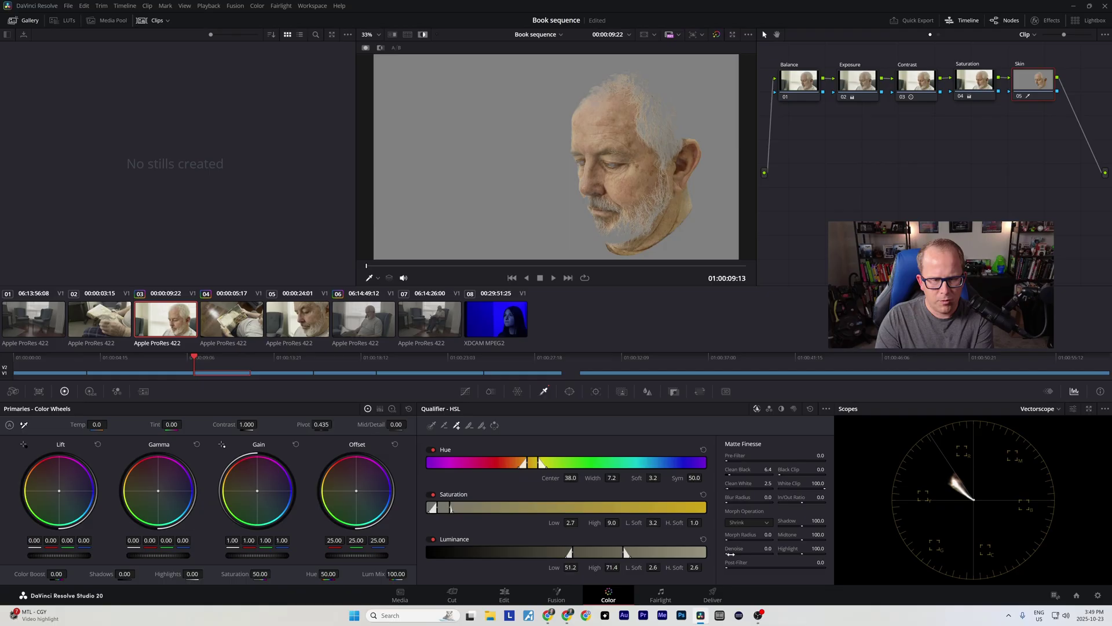
Raise Denoise to 2.8, lower skin Saturation to 46.40, and turn off Highlight.
left_click_drag(730, 554, 732, 555)
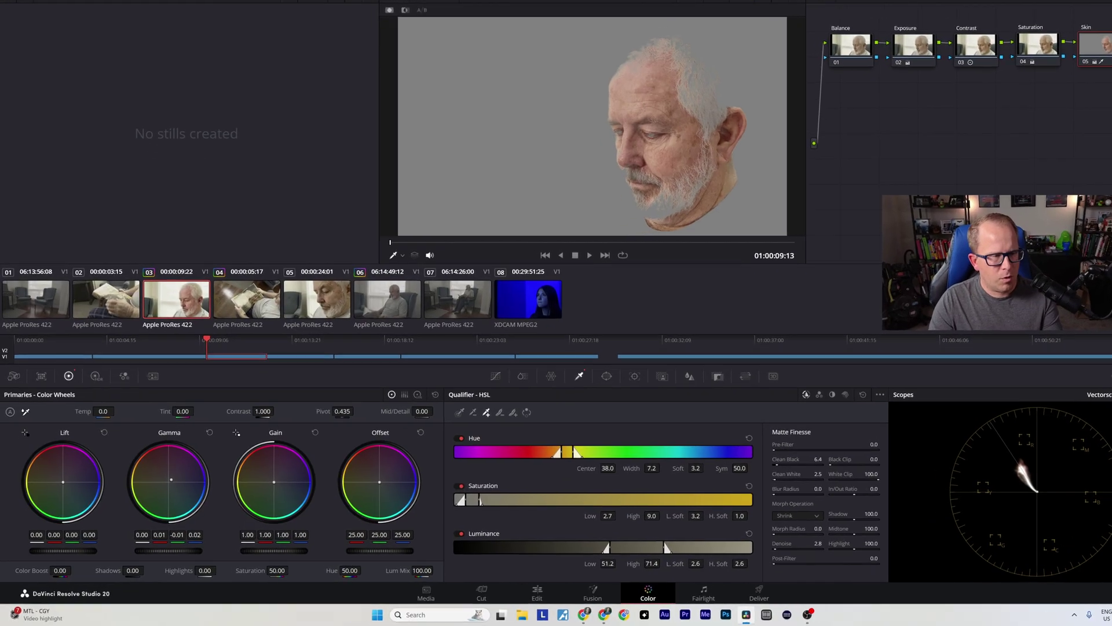
left_click_drag(277, 574, 272, 573)
left_click_drag(390, 548, 394, 547)
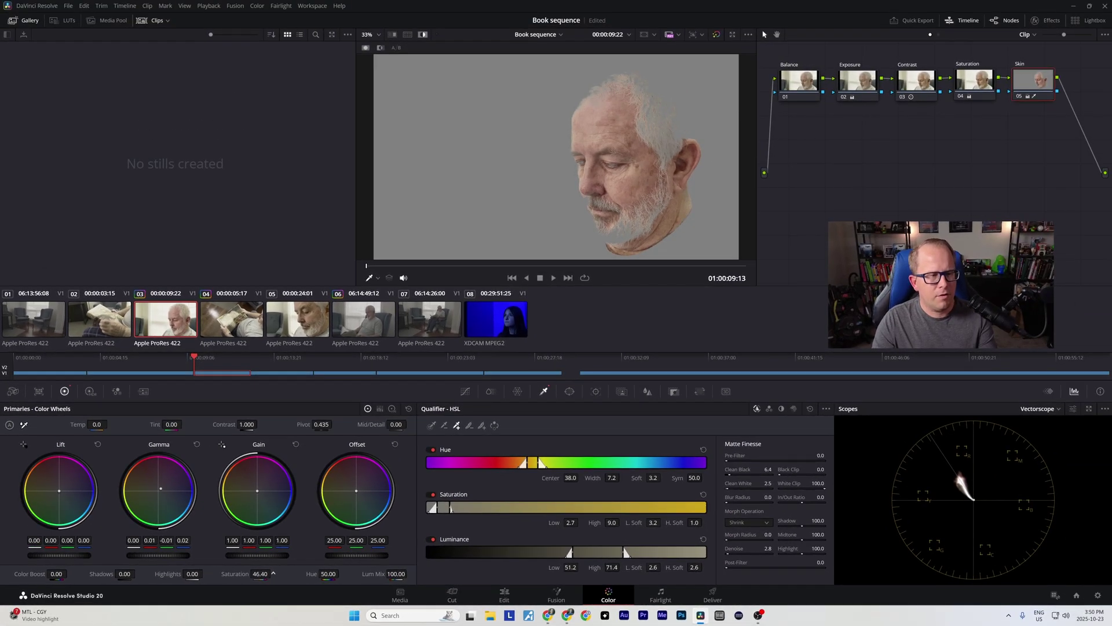
left_click(422, 35)
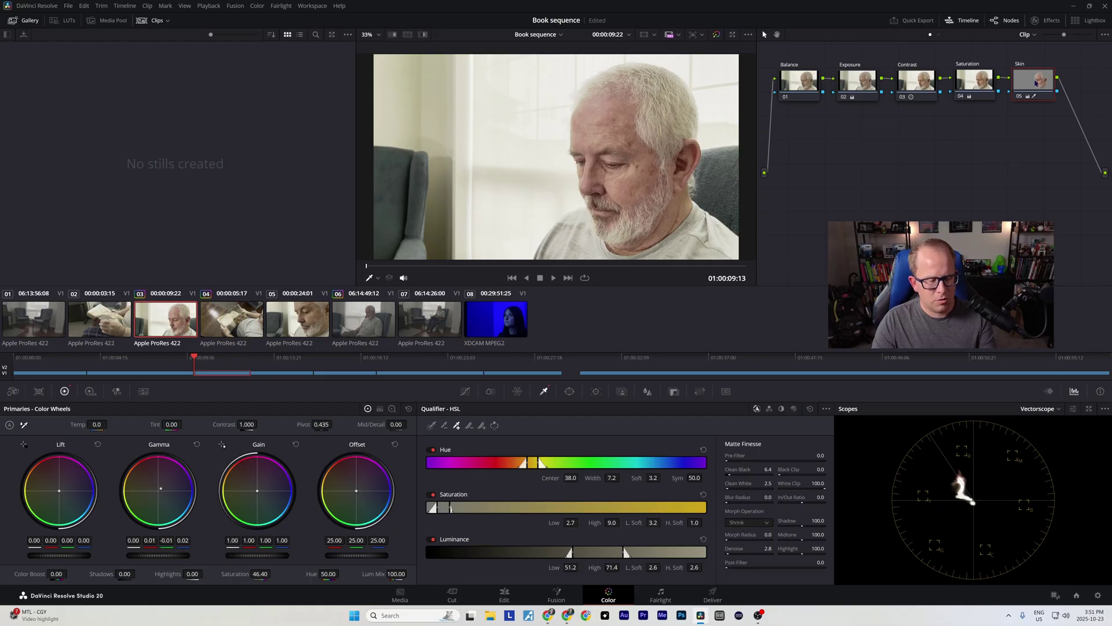
Toggle the Skin node off and on with Ctrl+D to compare, leaving it enabled.
key("ctrl+d")
key("ctrl+d")
key("ctrl+d")
key("ctrl+d")
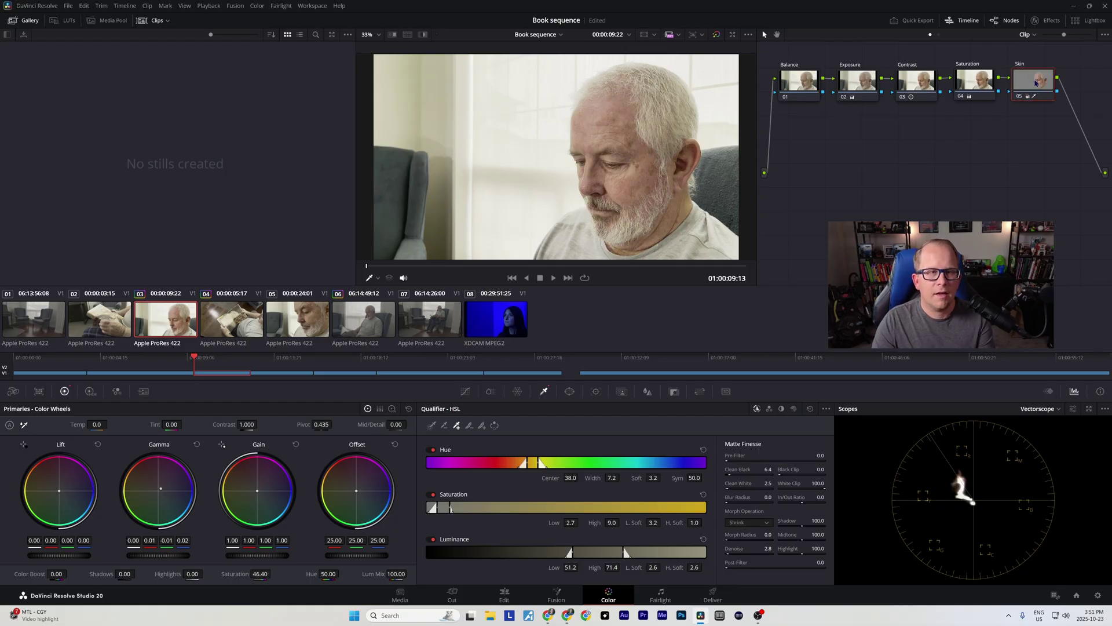
key("ctrl+d")
key("ctrl+d")
key("ctrl+d")
key("ctrl+d")
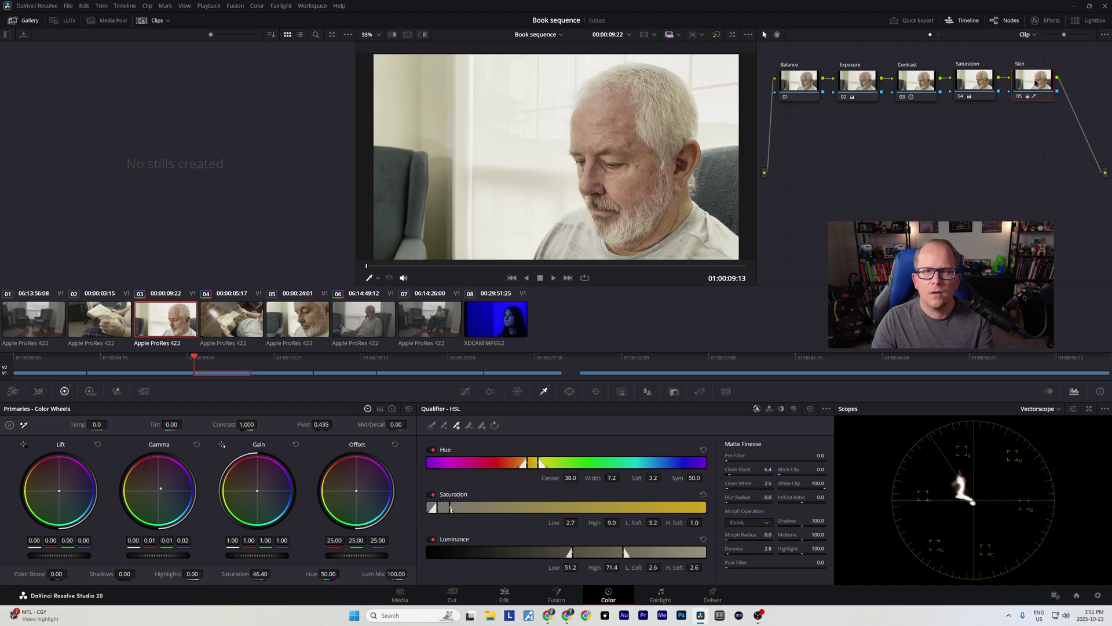
key("ctrl+d")
key("ctrl+d")
key("ctrl+d")
key("ctrl+d")
key("ctrl+d")
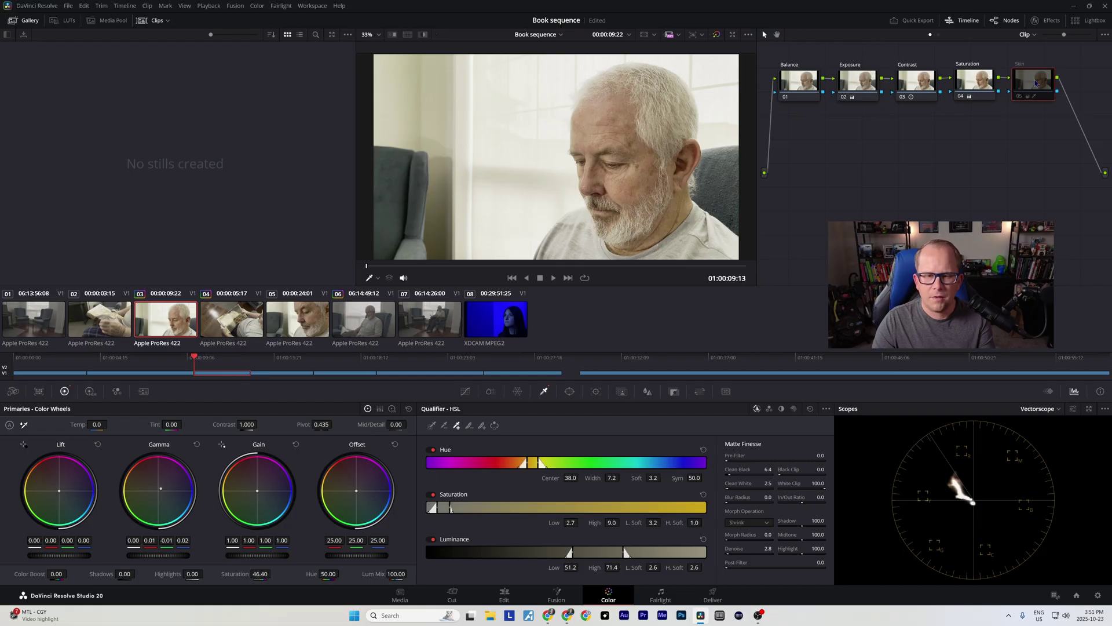
key("ctrl+d")
key("ctrl+d")
key("ctrl+d")
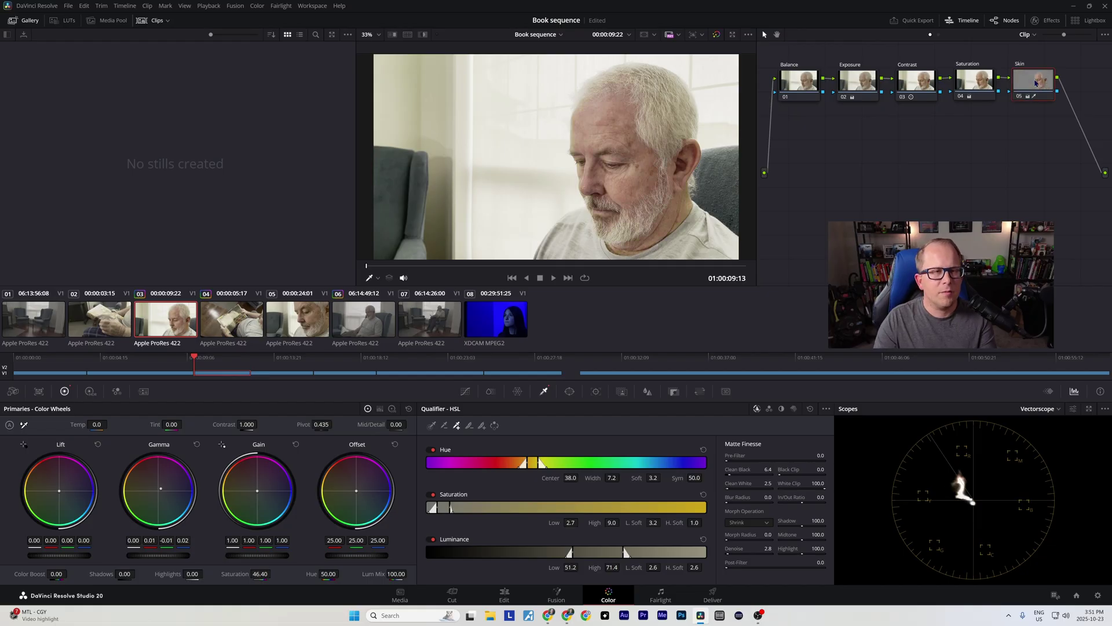
key("ctrl+d")
key("ctrl+d")
key("ctrl+d")
key("ctrl+d")
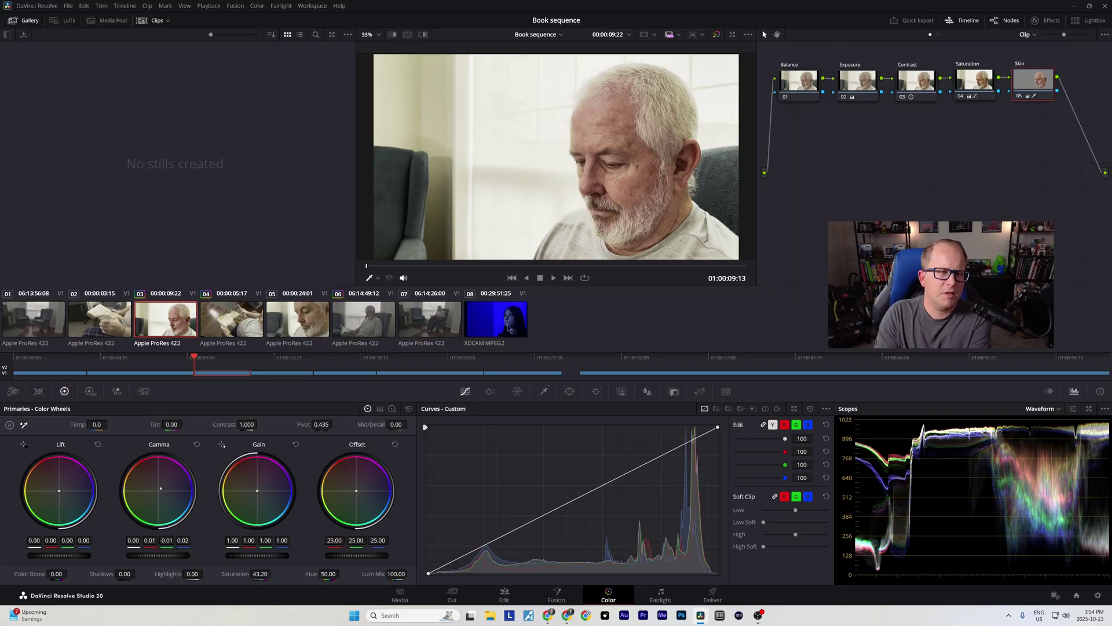
Load clip 08, the blue-lit shot of the woman, for grading.
left_click(510, 330)
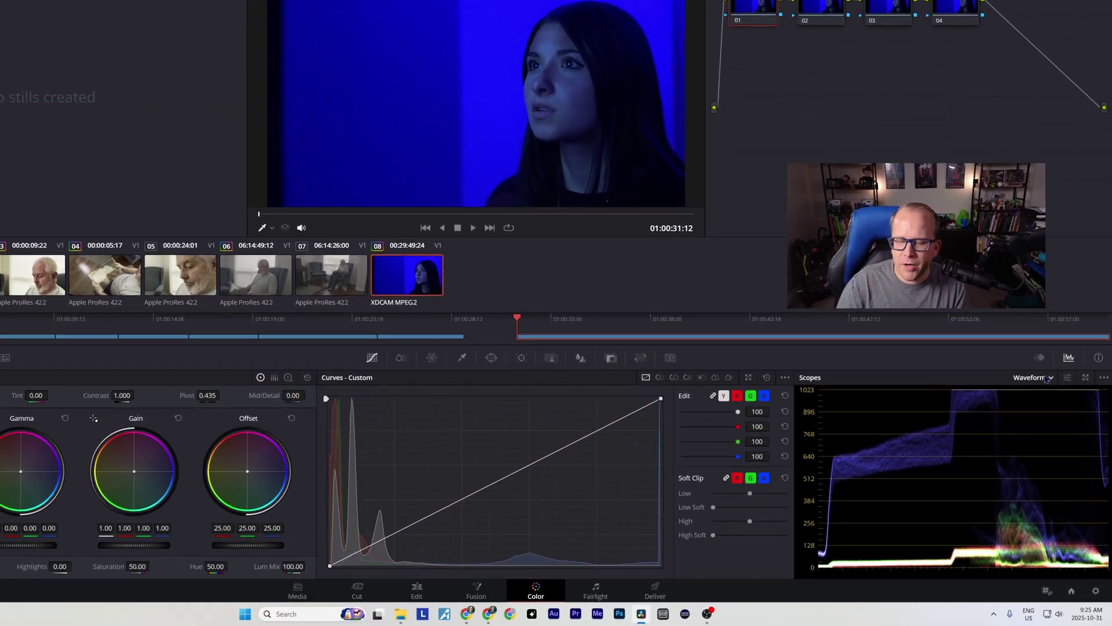
Switch the scope display to the RGB parade.
left_click(1032, 613)
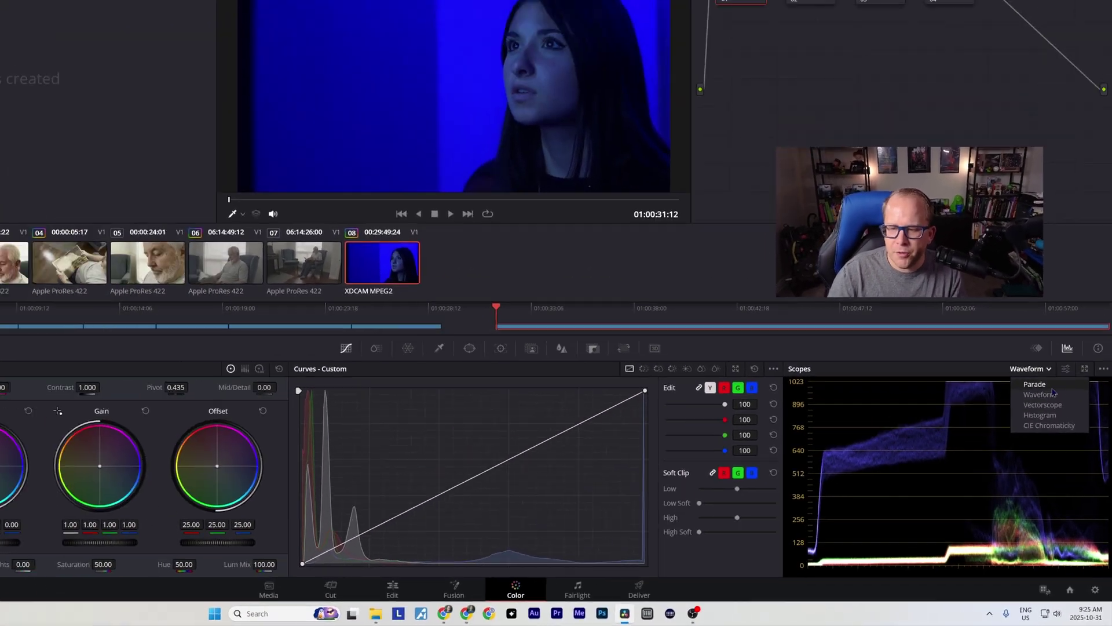
left_click(1023, 320)
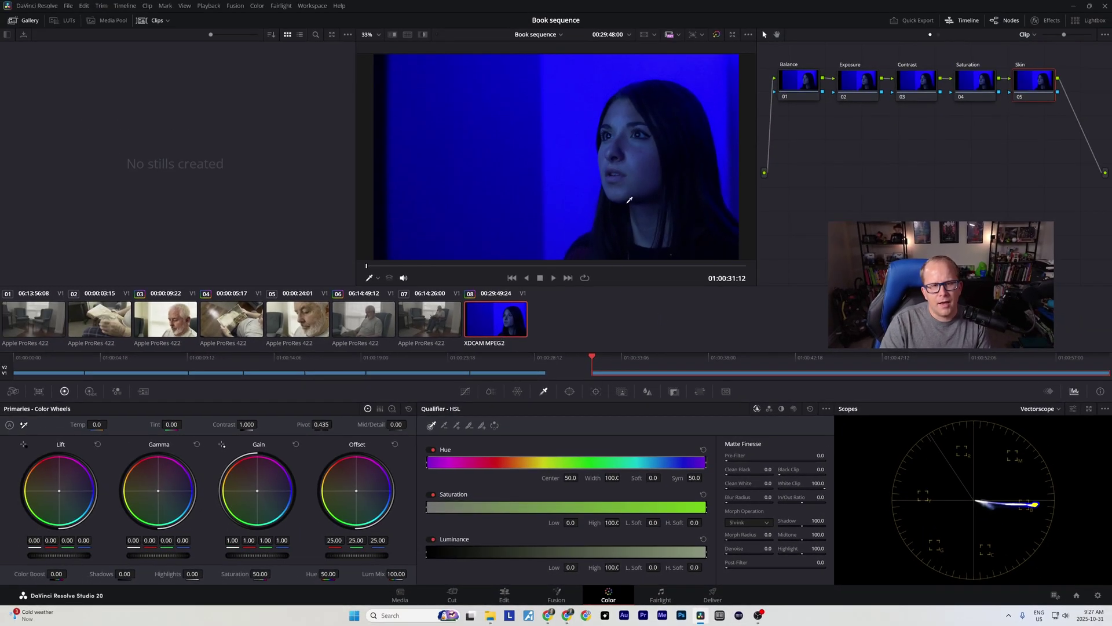
Sample the woman's face, show the matte on grey, and add more face samples.
left_click(637, 154)
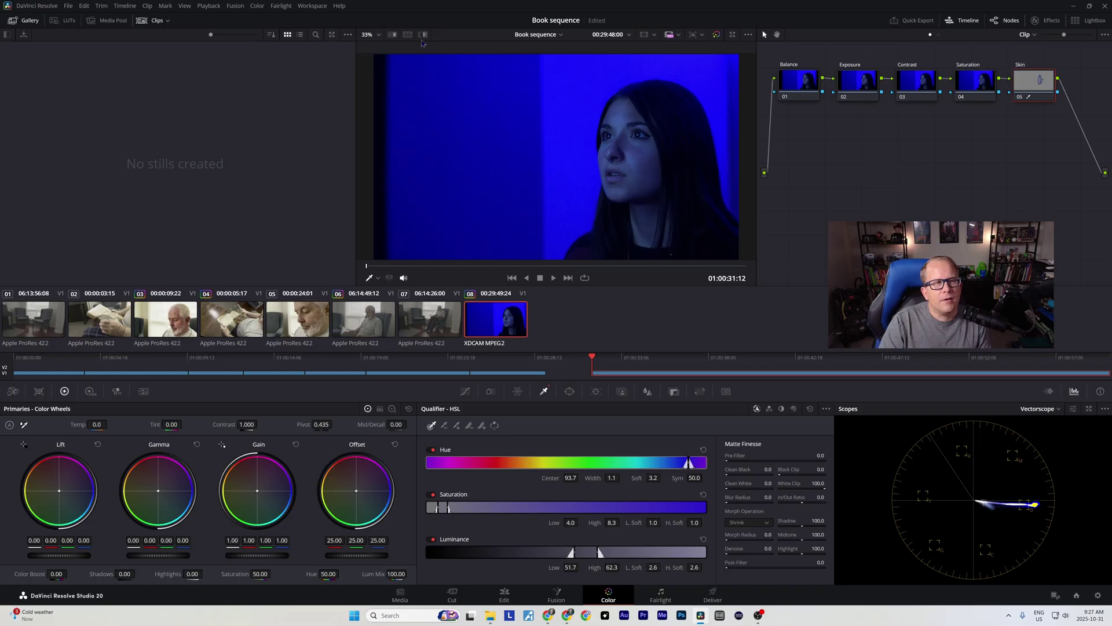
key("shift+h")
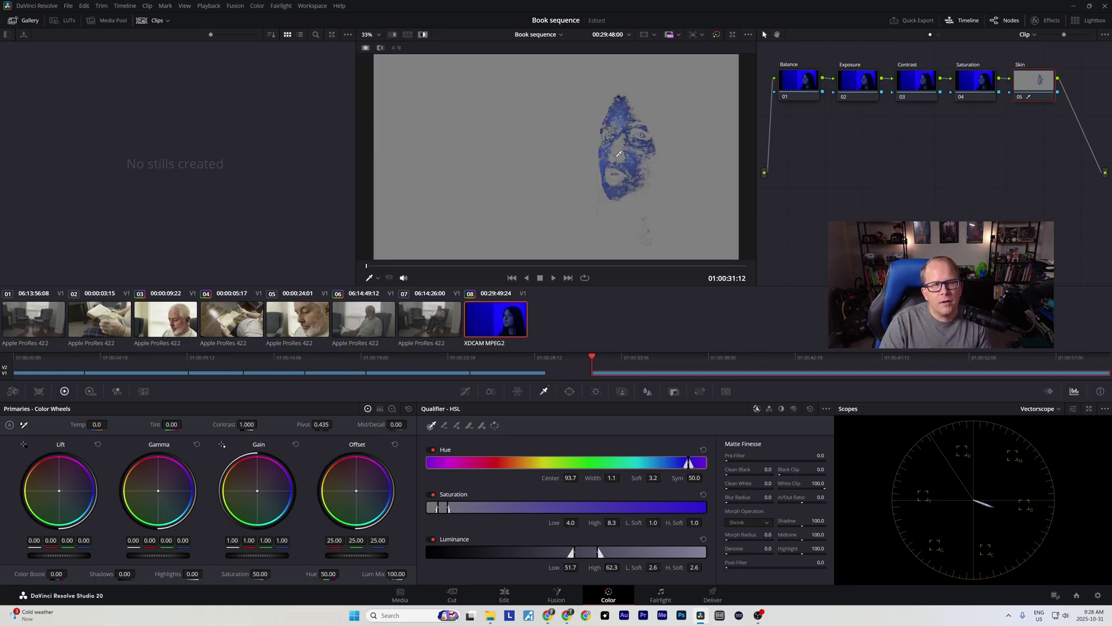
left_click(456, 425)
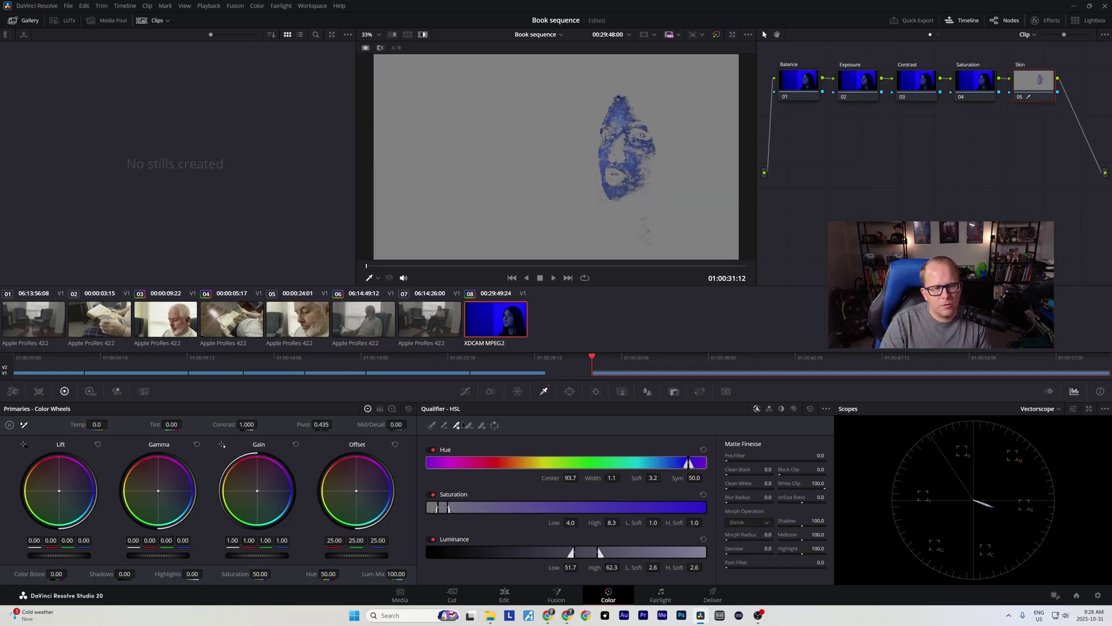
left_click(626, 155)
left_click(625, 155)
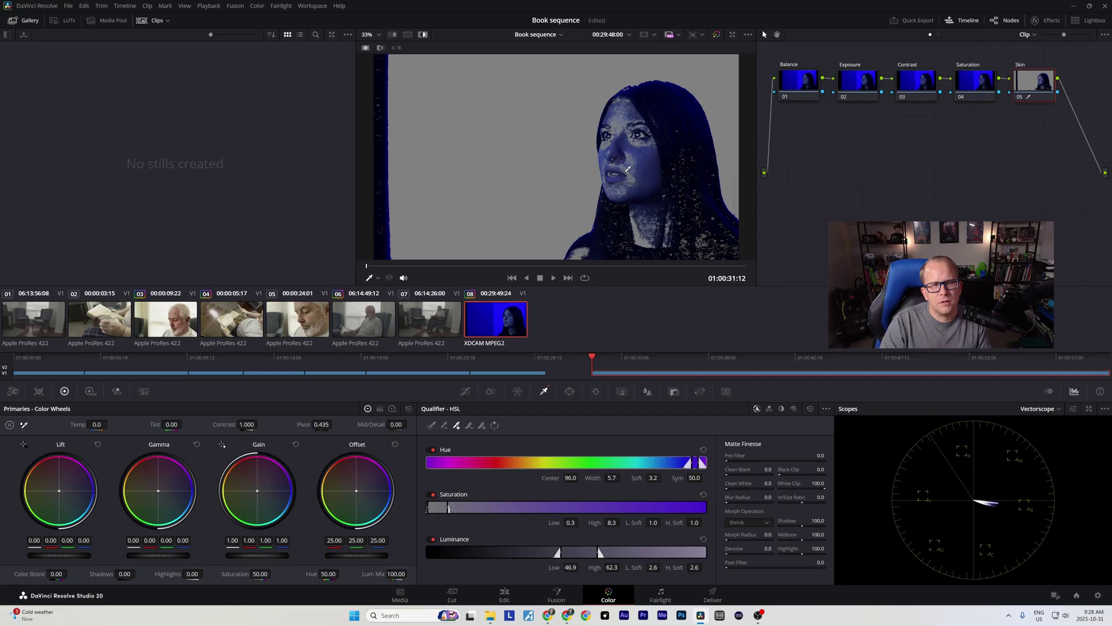
left_click(629, 184)
left_click(629, 169)
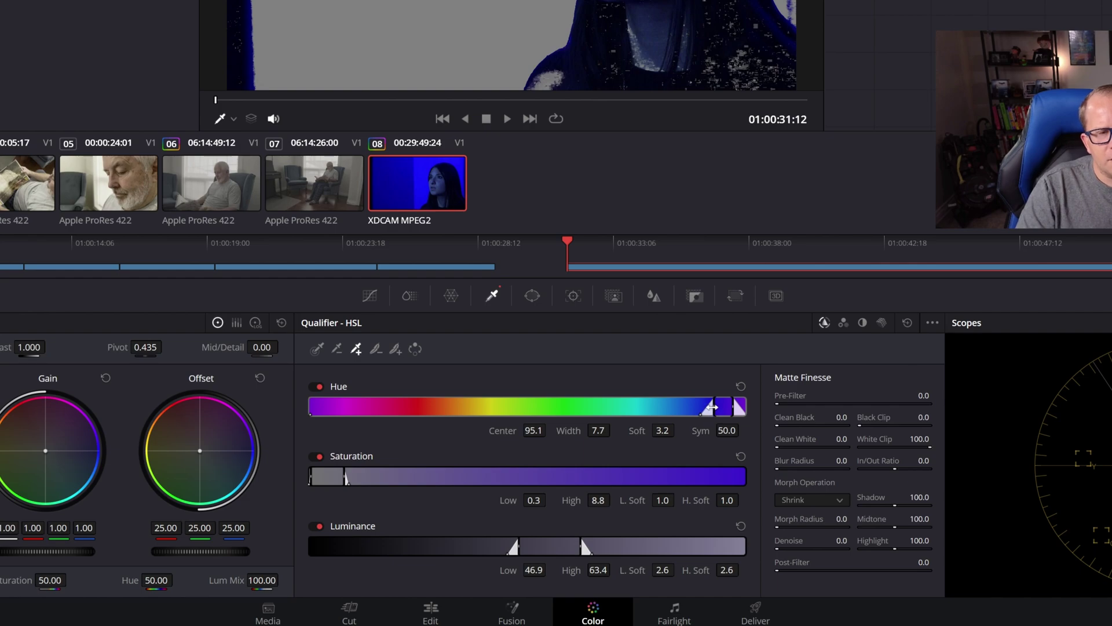
Widen the hue range, trim saturation to exclude the blue background, and darken luminance range.
left_click_drag(710, 414, 699, 407)
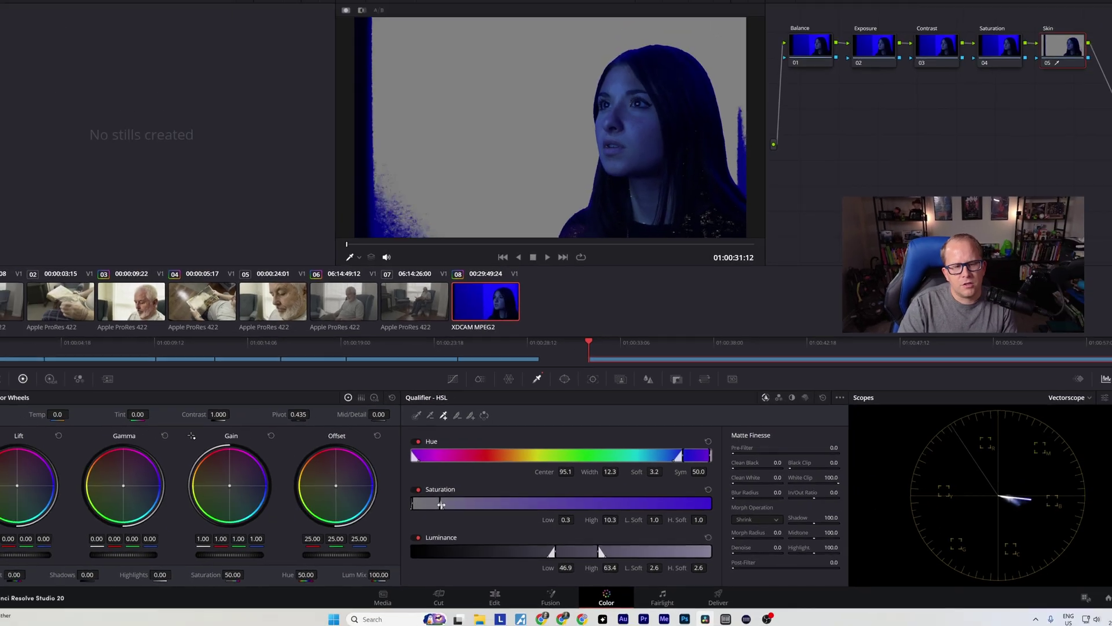
left_click_drag(348, 476, 365, 477)
left_click_drag(463, 508, 447, 509)
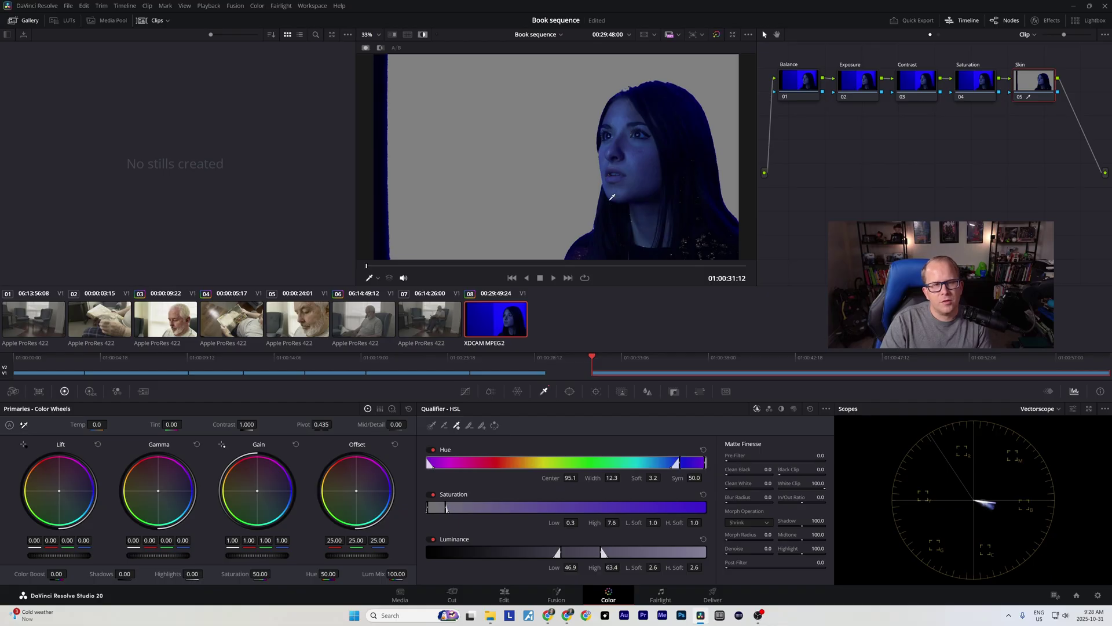
mouse_move(578, 550)
left_mouse_down()
mouse_move(556, 553)
mouse_move(571, 553)
left_mouse_up()
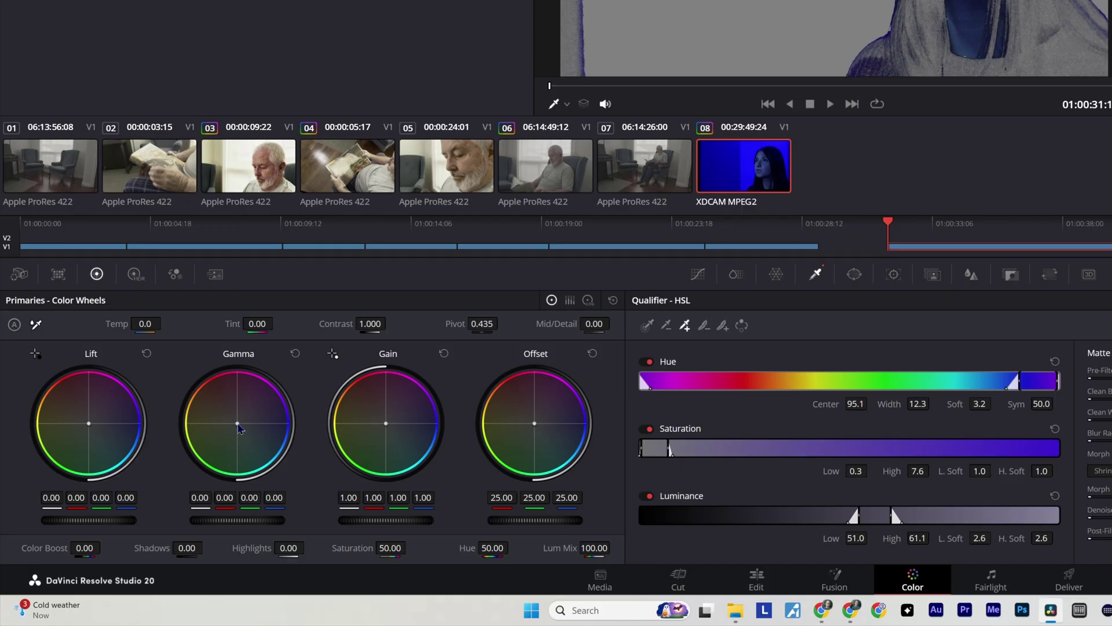
Warm the Gamma wheel to 0.08, -0.01, -0.19 and add the hair to the key.
left_click_drag(239, 426, 240, 428)
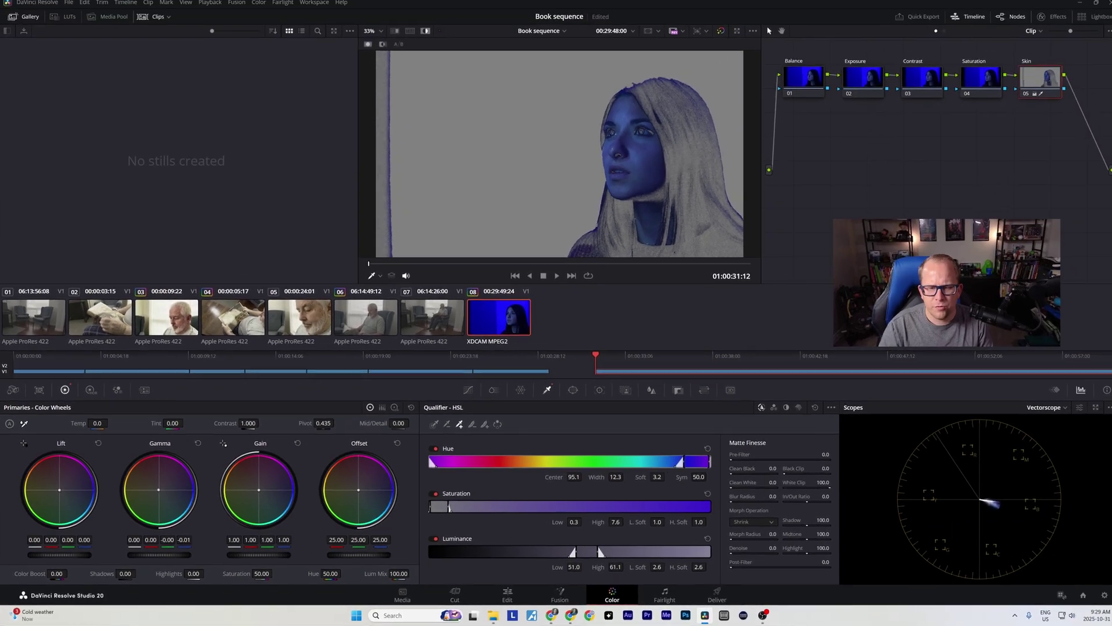
left_click_drag(157, 489, 140, 481)
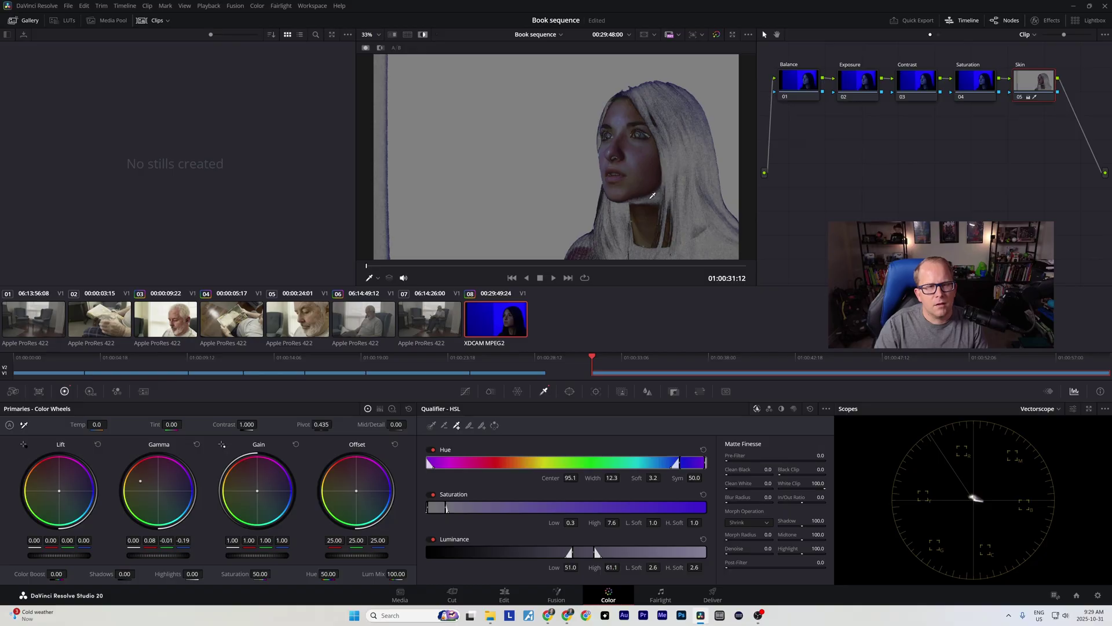
left_click_drag(653, 196, 673, 235)
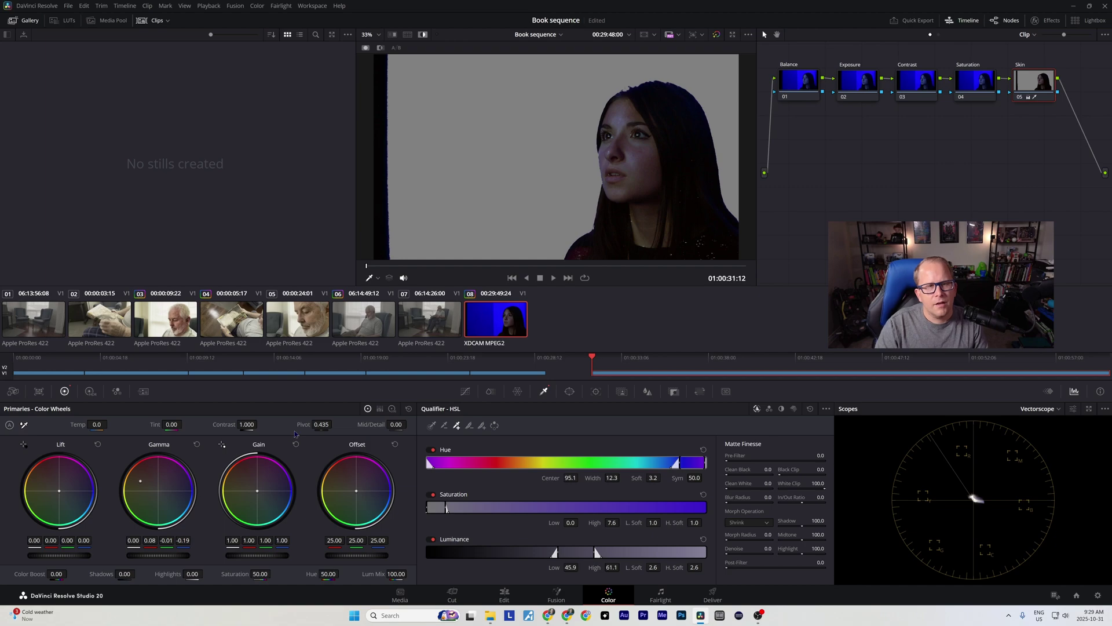
Toggle the Highlight view on and off to check the skin matte.
left_click(423, 34)
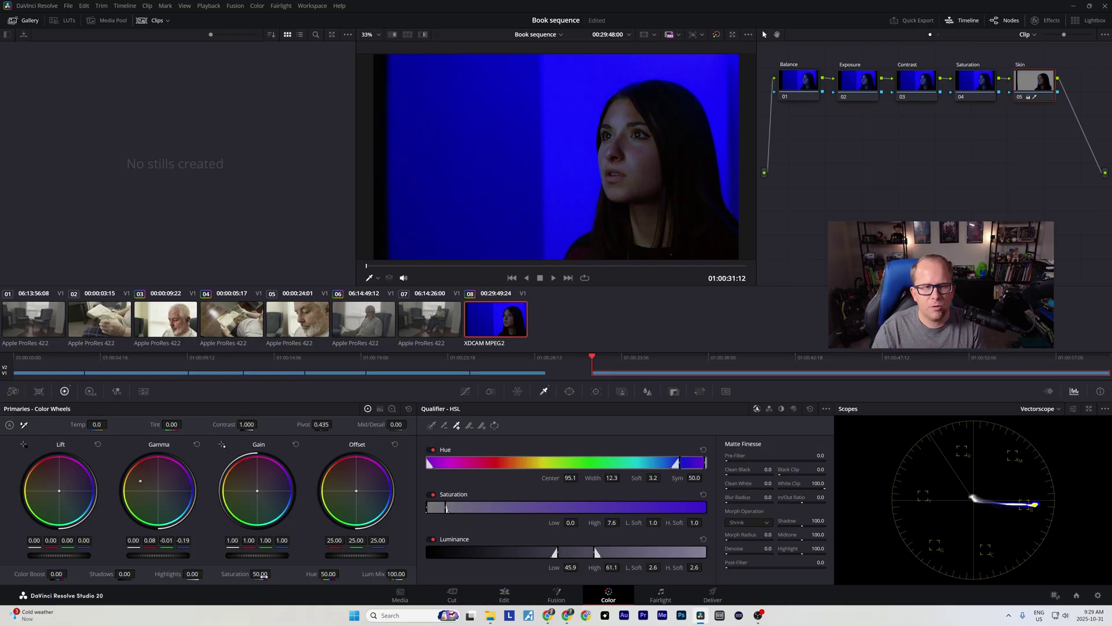
key("shift+h")
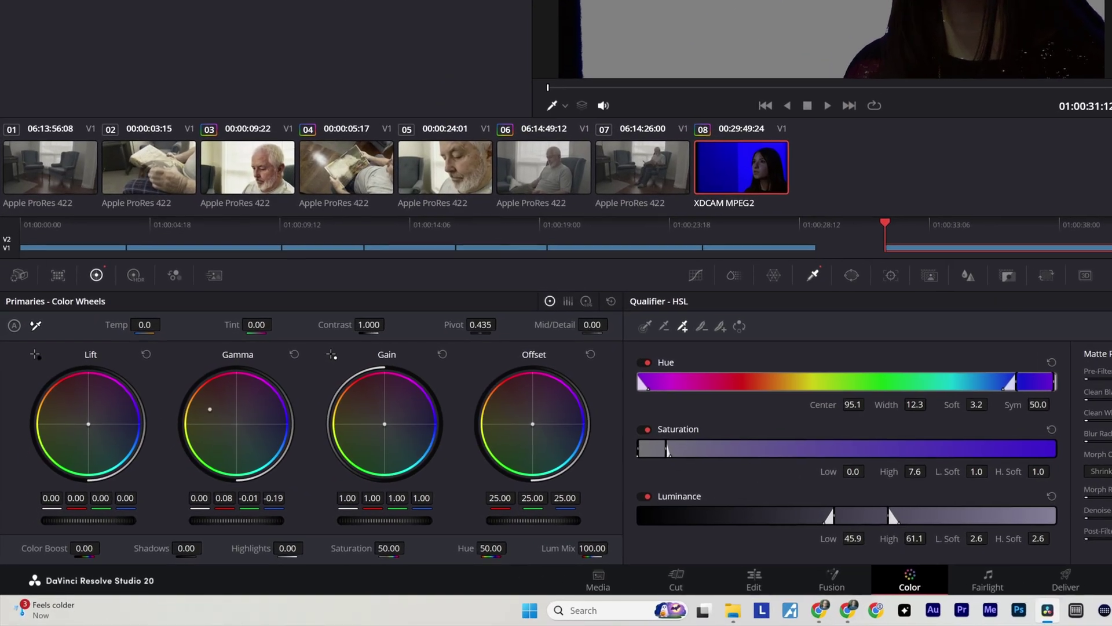
key("shift+h")
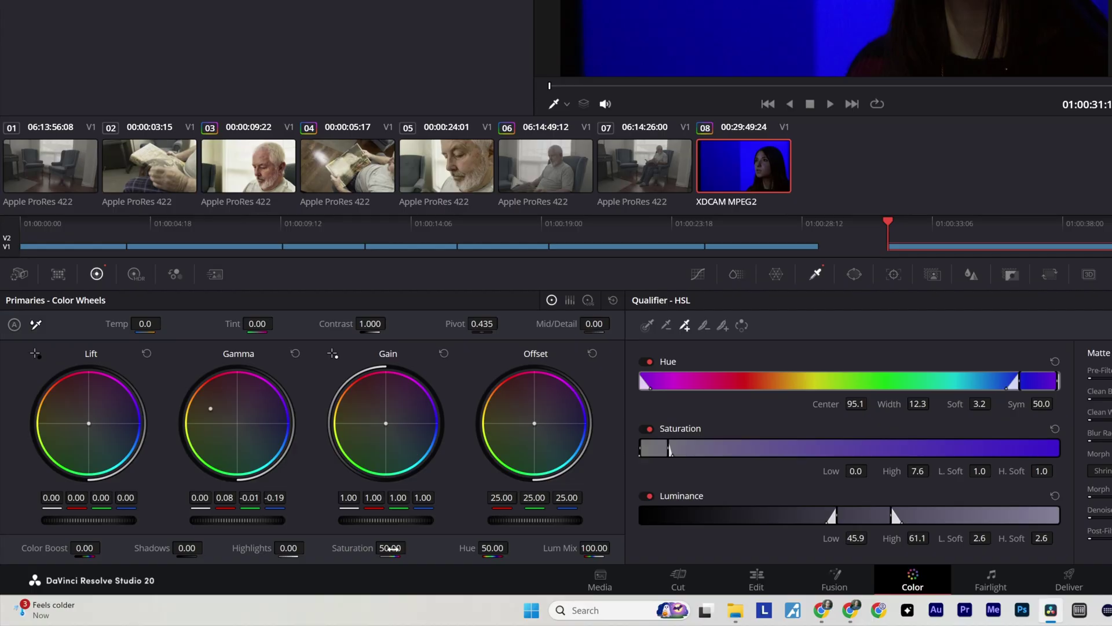
Lower the skin saturation to 41.40 and raise the Lift master to 0.02.
mouse_move(390, 548)
left_mouse_down()
mouse_move(359, 547)
mouse_move(406, 547)
left_mouse_up()
left_click_drag(390, 547, 400, 547)
left_click_drag(89, 519, 97, 519)
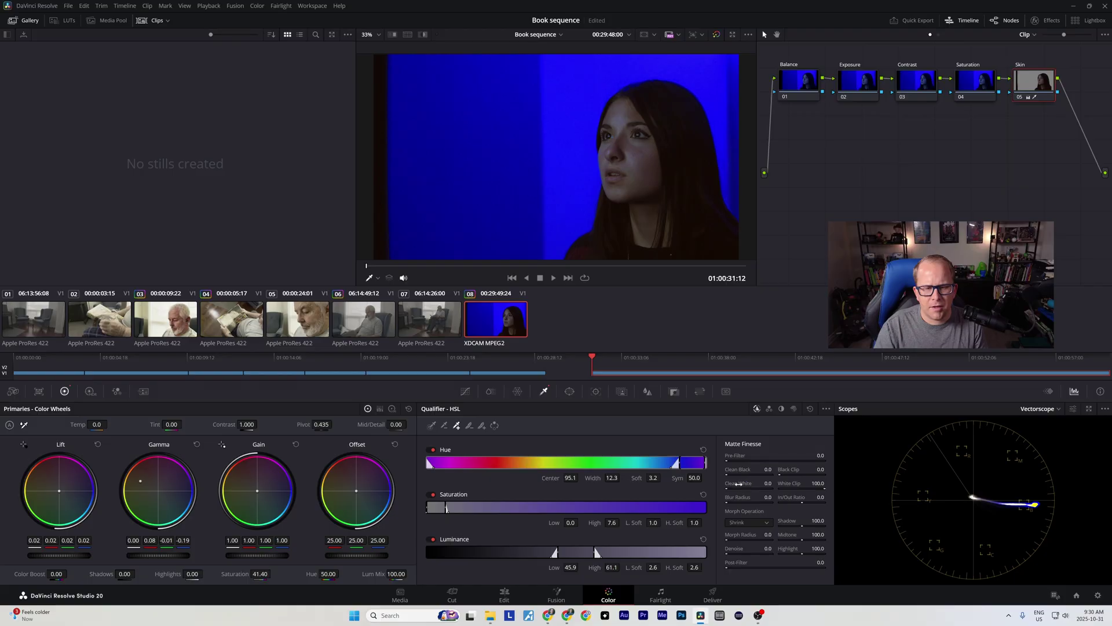
With Highlight on, set Clean Black 3.0, Clean White 0.6 and Denoise 5.7, then turn Highlight off.
left_click(423, 34)
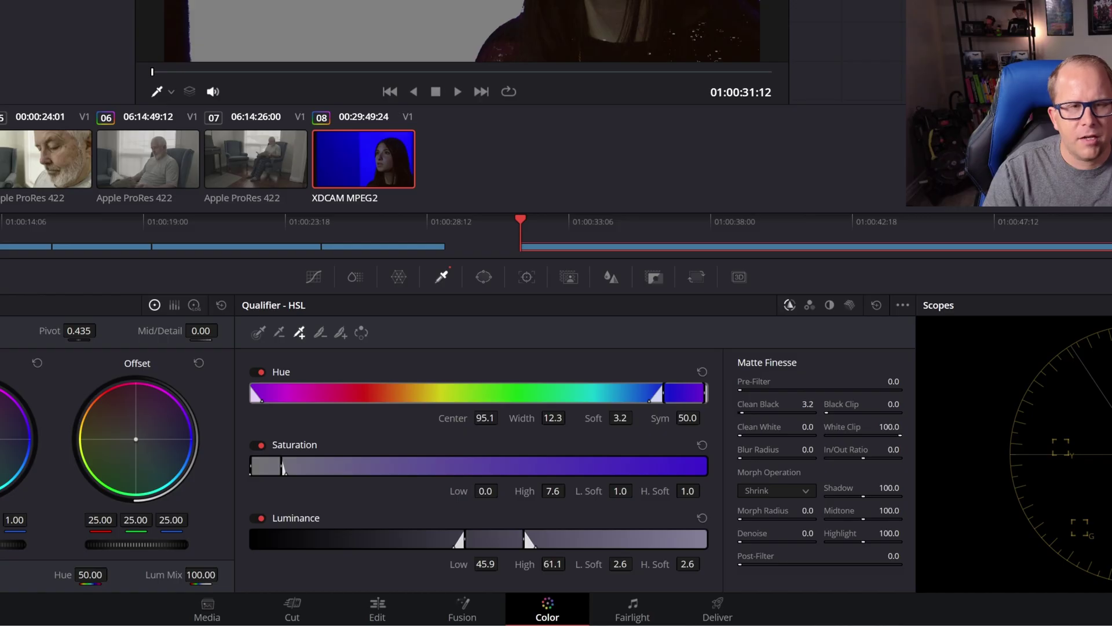
mouse_move(753, 423)
left_mouse_down()
mouse_move(746, 434)
mouse_move(779, 434)
mouse_move(759, 434)
left_mouse_up()
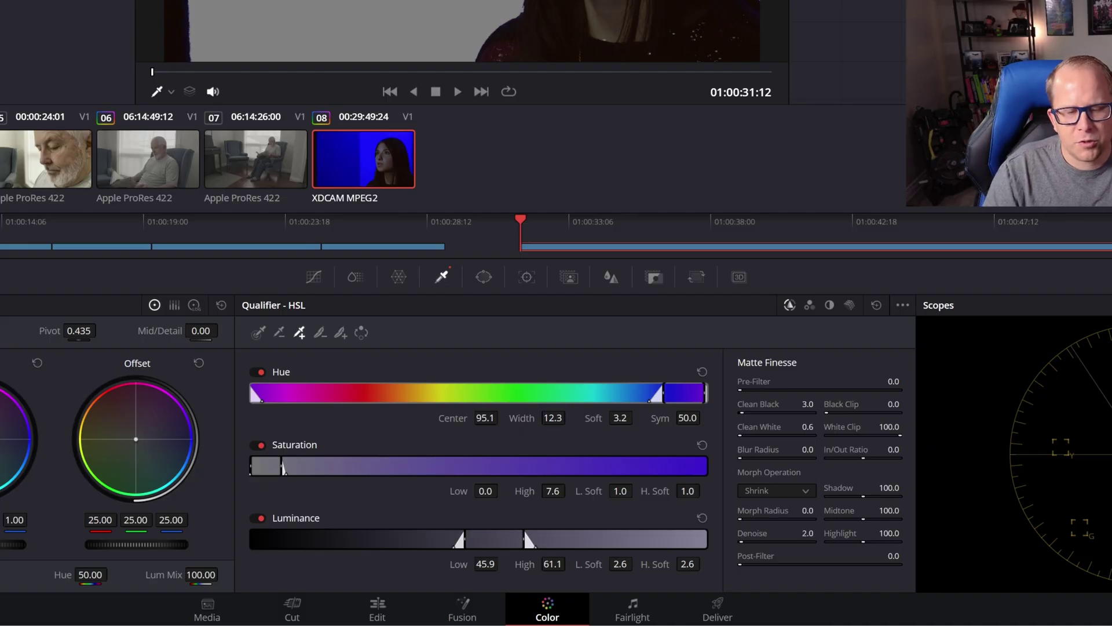
left_click_drag(776, 539, 780, 539)
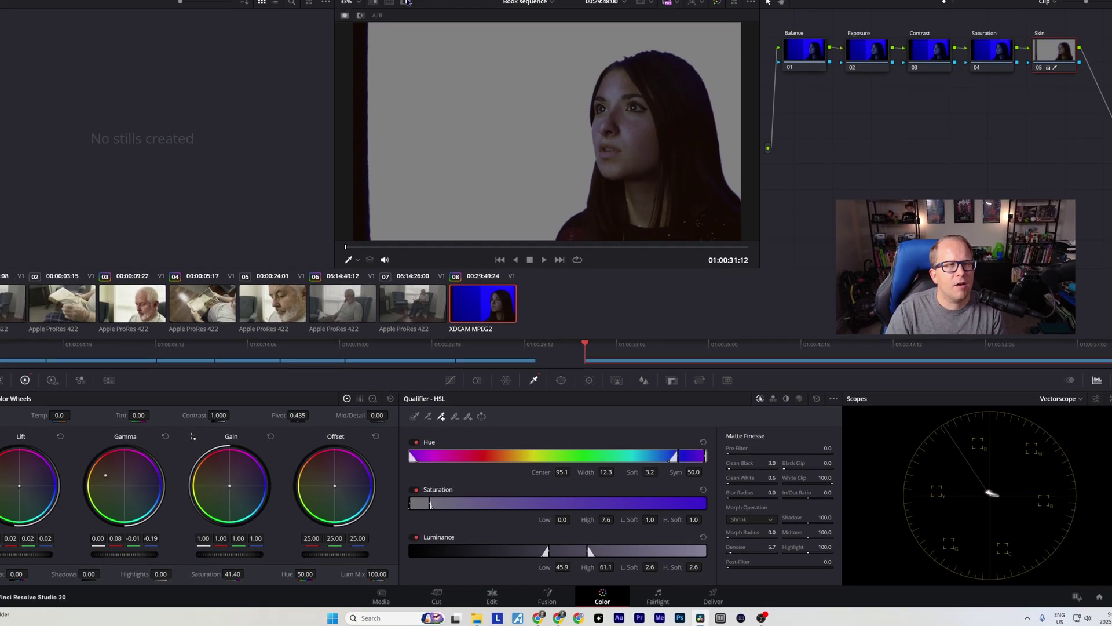
key("shift+h")
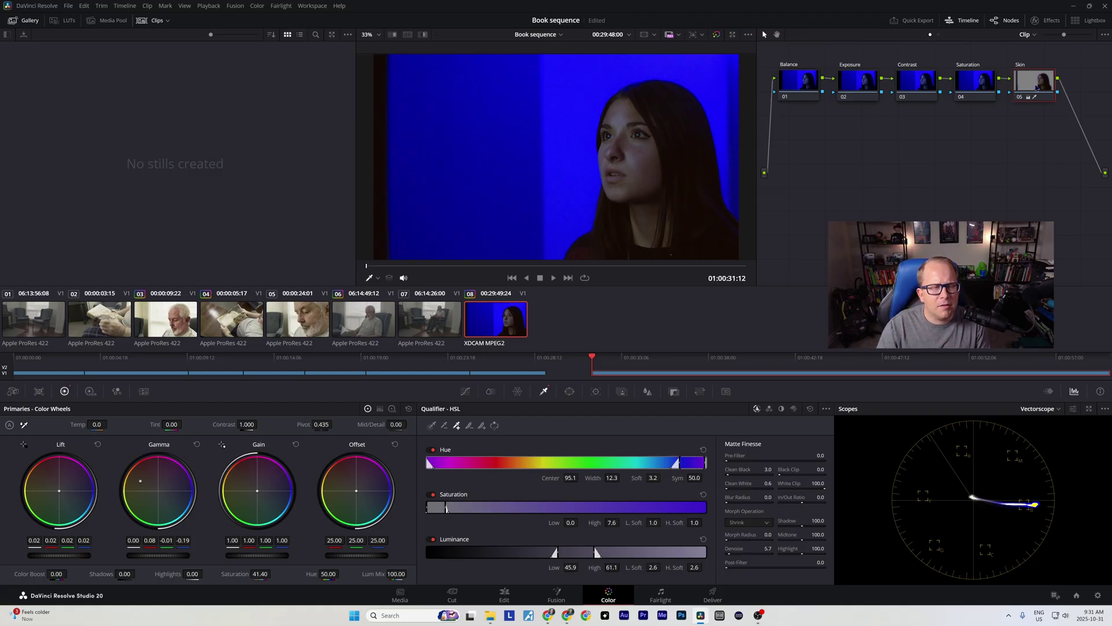
Go to the old man's clip 03, reset its Contrast node grade, and show the Hue vs Hue curve.
left_click(916, 81)
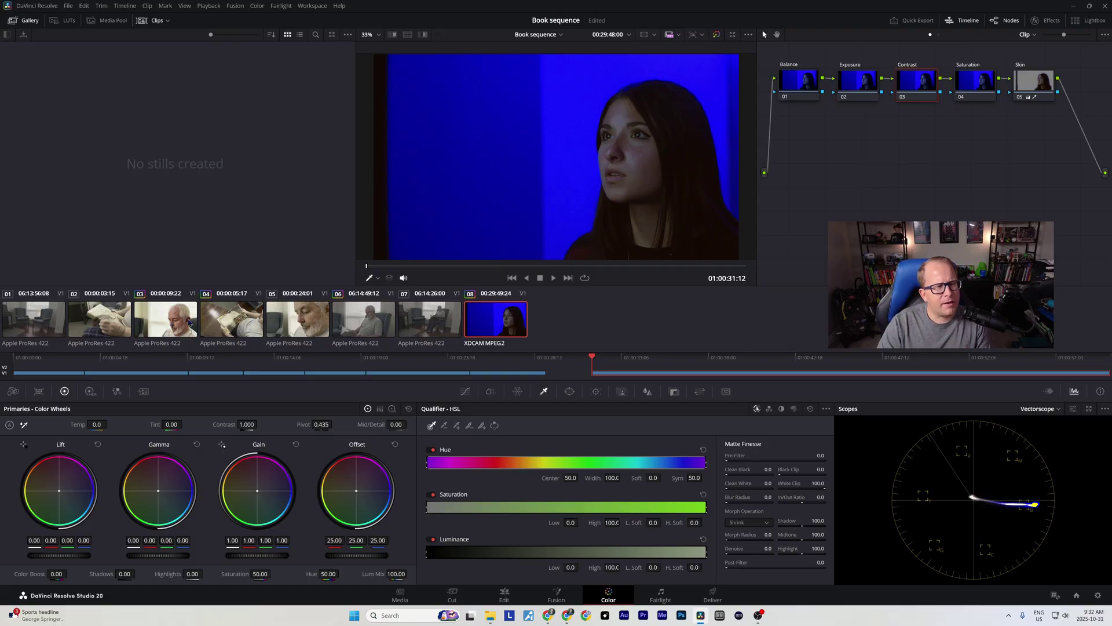
left_click(151, 323)
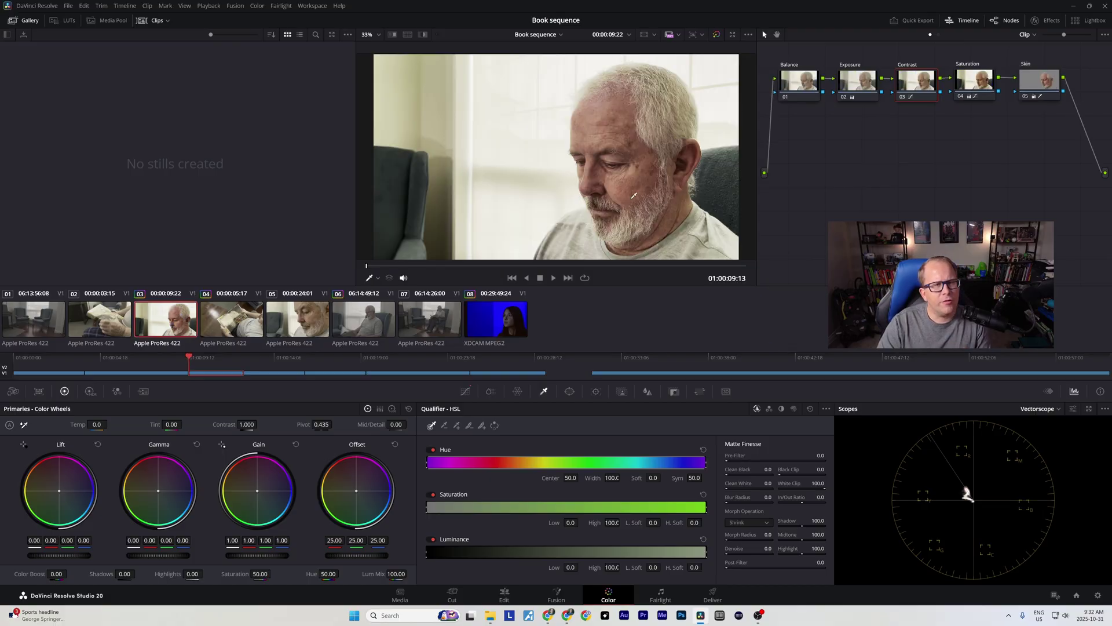
right_click(912, 81)
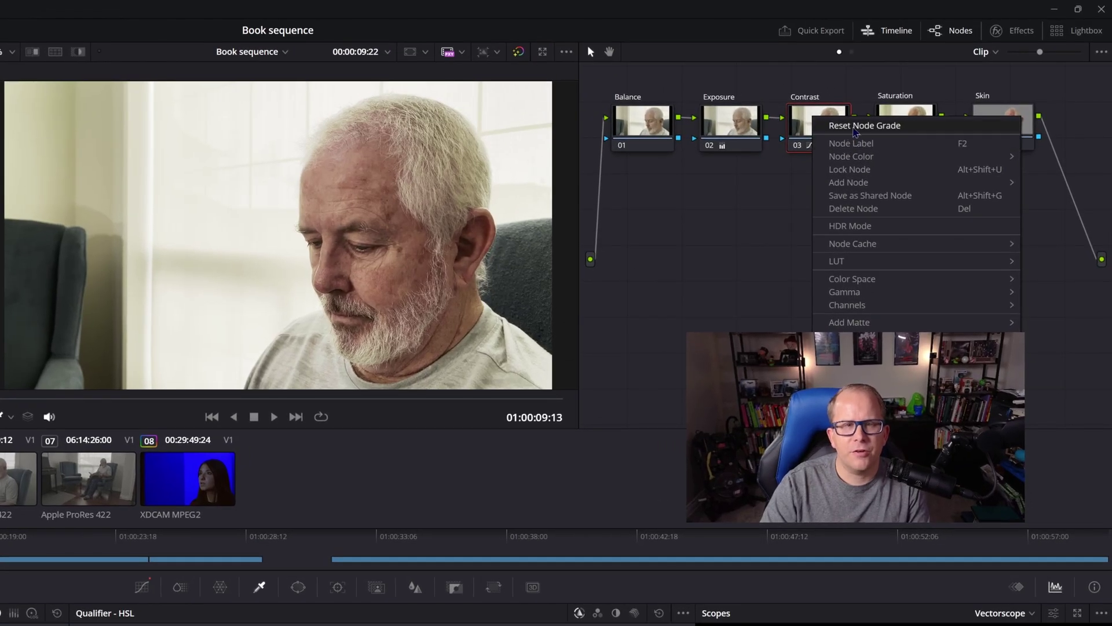
left_click(855, 128)
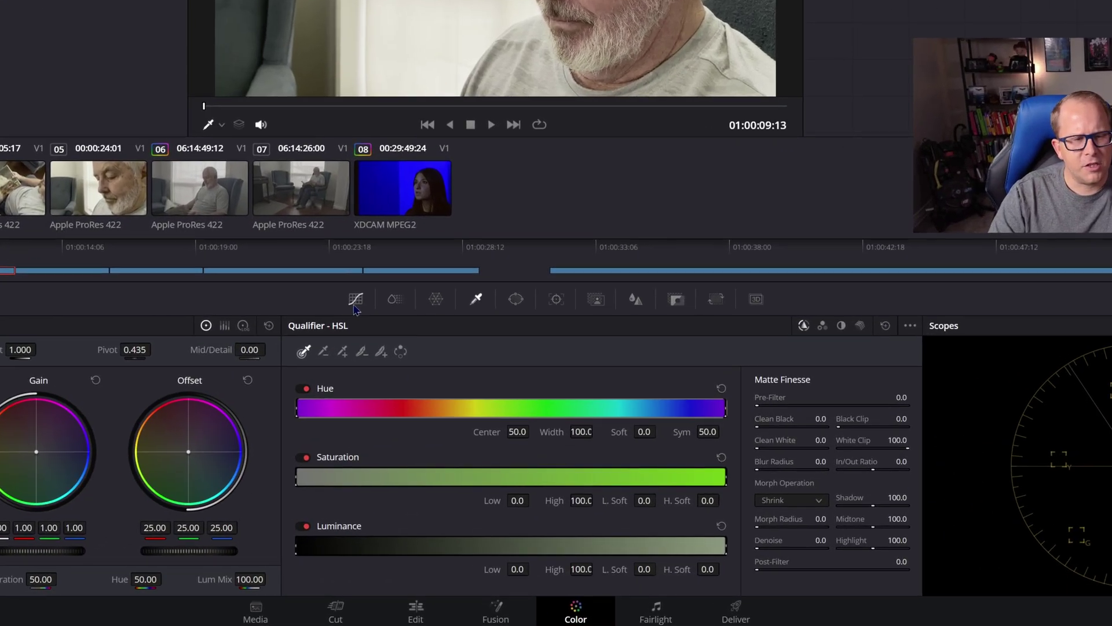
left_click(415, 348)
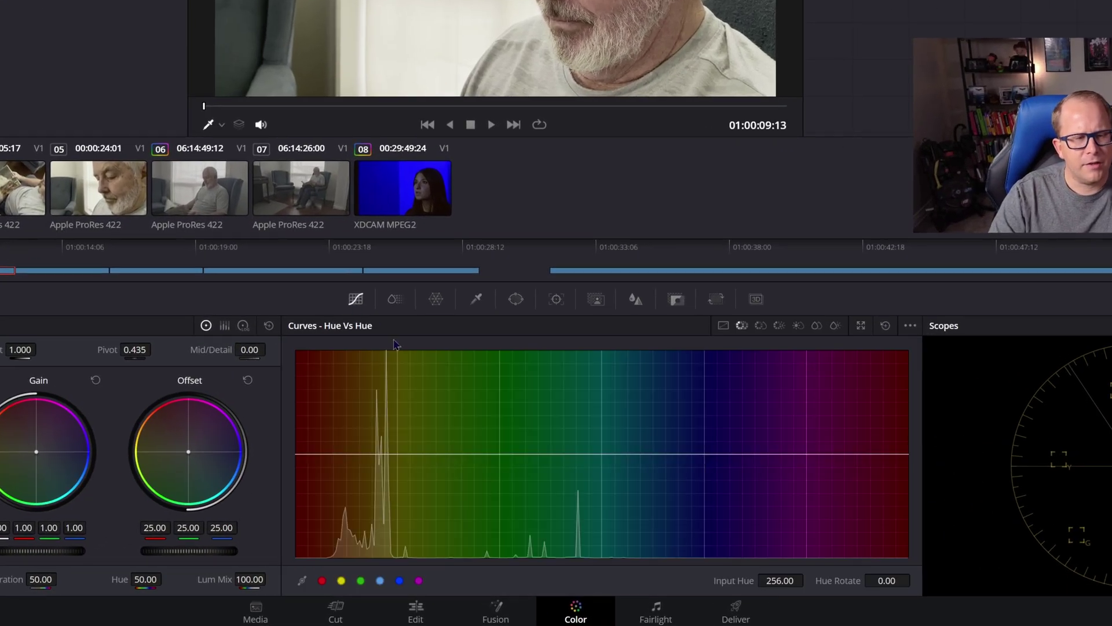
Build an S-shaped Custom curve with three points, raising highlights and lowering shadows.
left_click(724, 327)
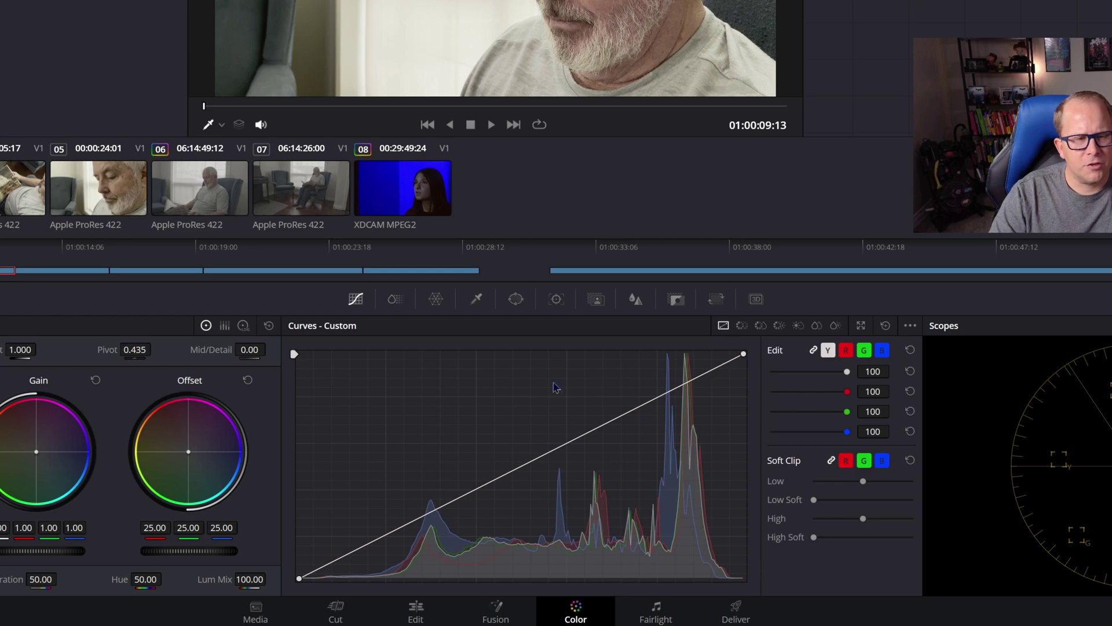
left_click(523, 464)
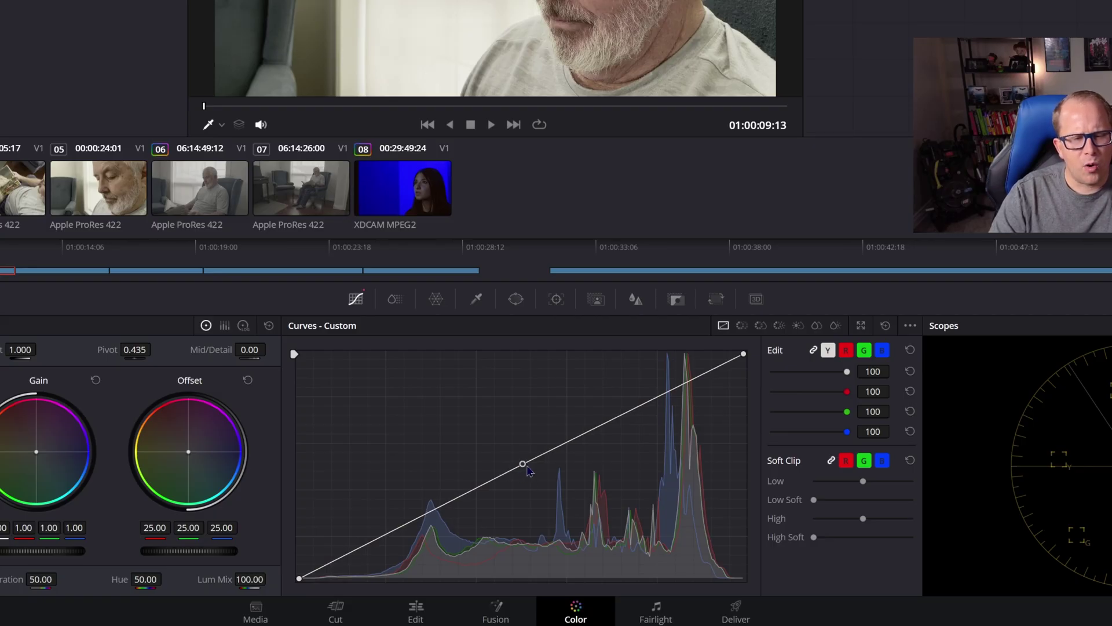
left_click(626, 411)
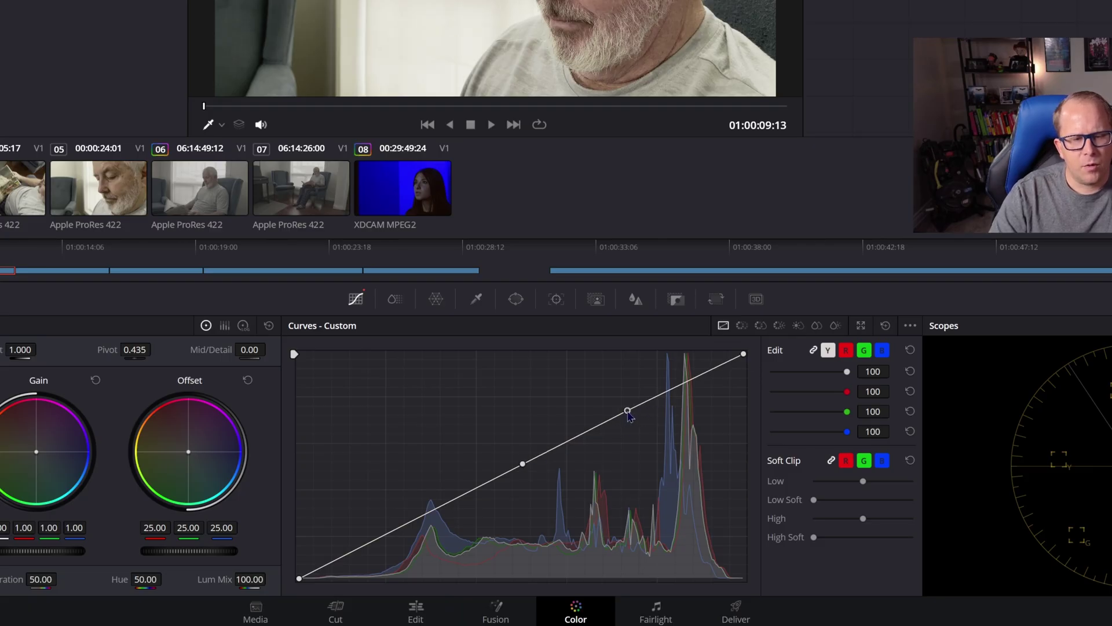
left_click(394, 528)
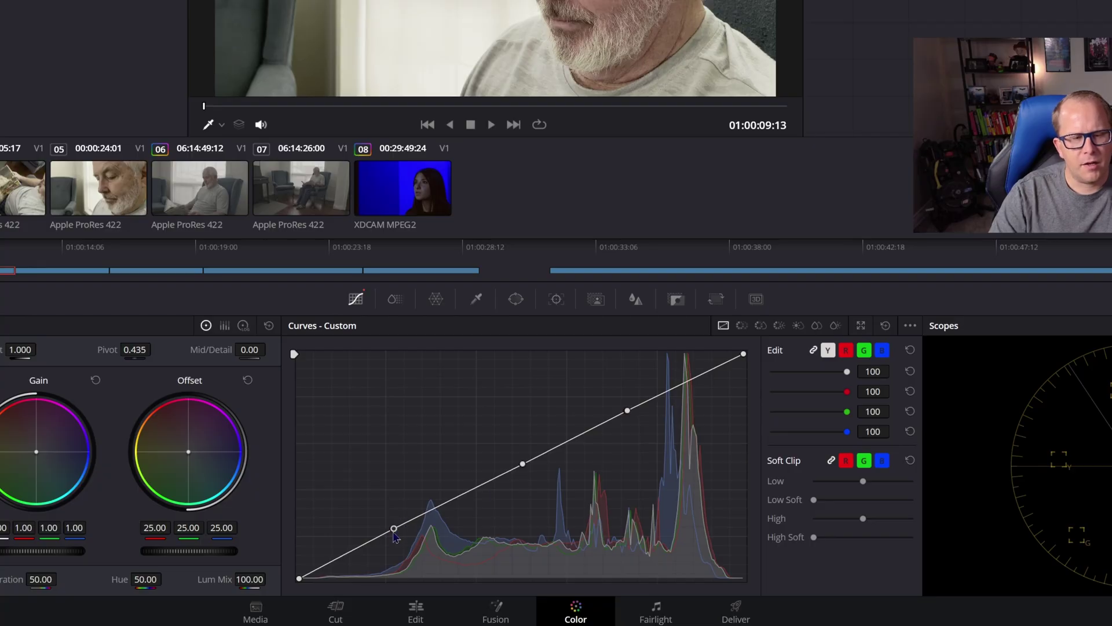
left_click_drag(627, 410, 620, 401)
left_click_drag(394, 528, 405, 542)
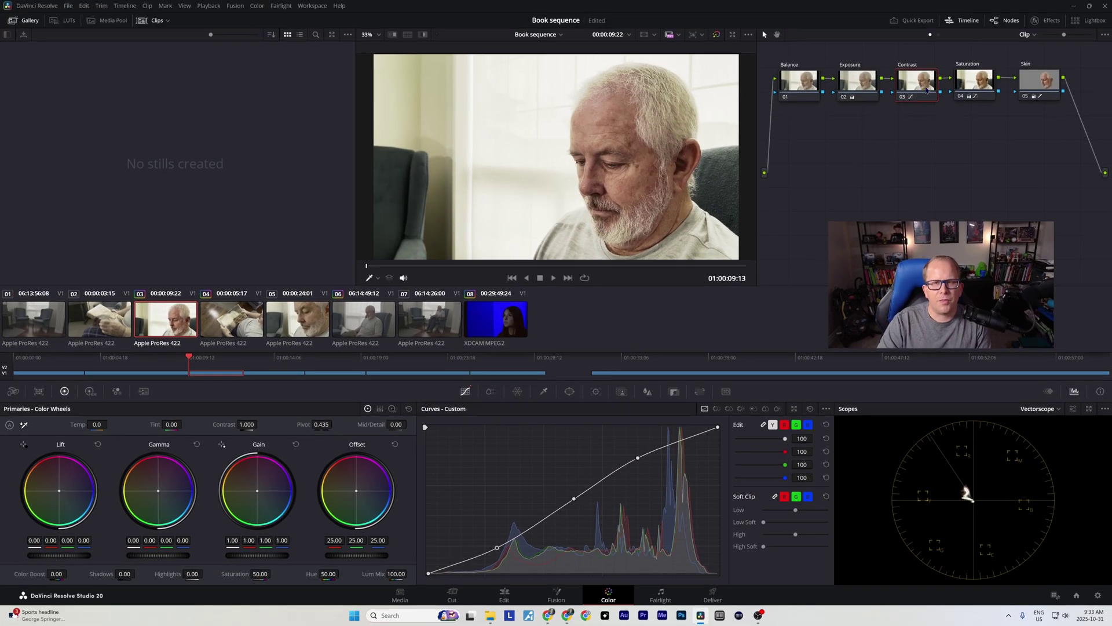
Toggle the Contrast node off and on to compare the curve's effect.
key("ctrl+d")
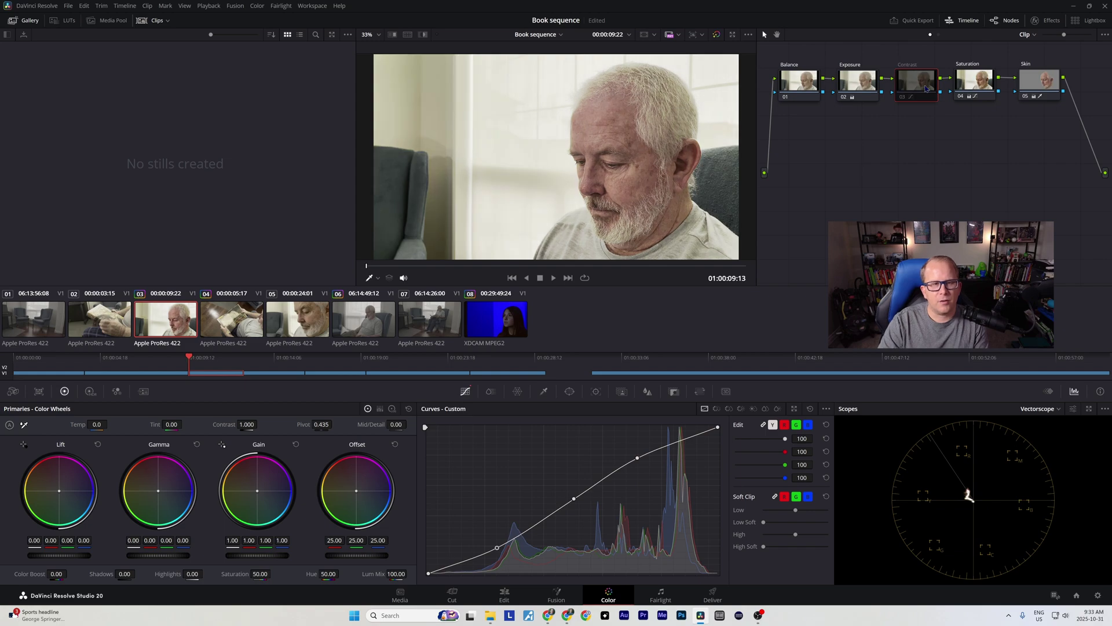
key("ctrl+d")
key("ctrl+d")
key("ctrl+d")
key("ctrl+d")
key("ctrl+d")
key("ctrl+d")
key("ctrl+d")
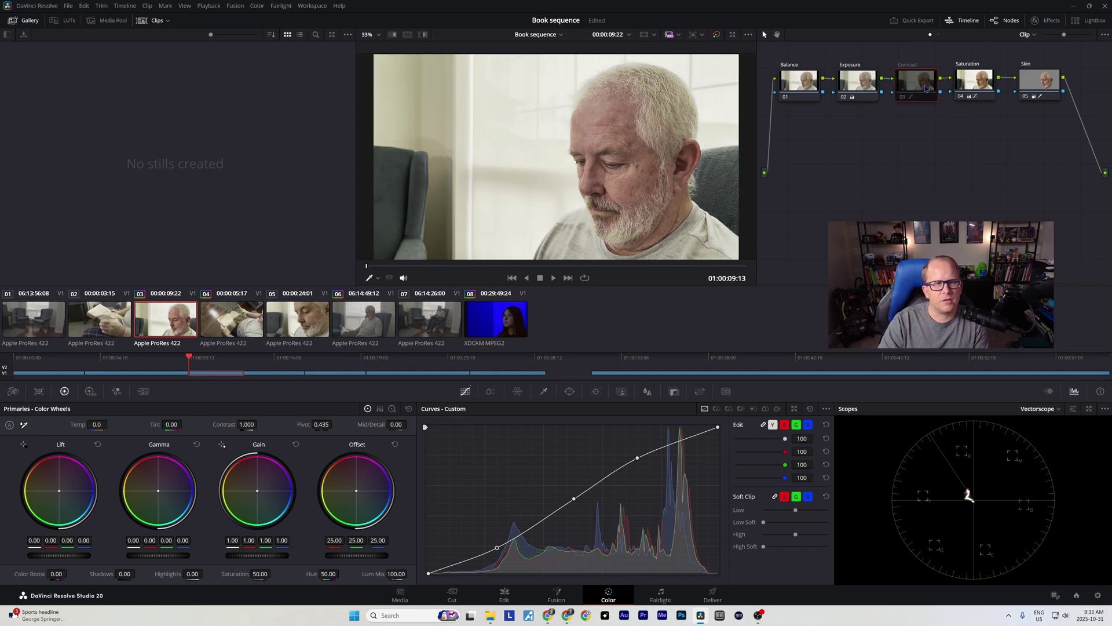
right_click(927, 88)
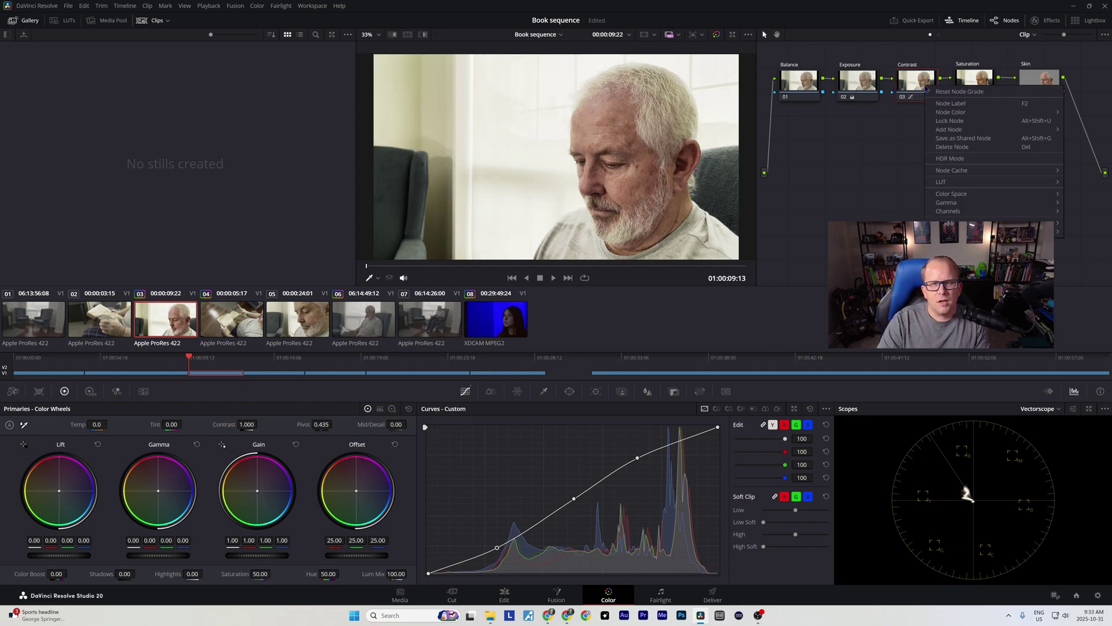
Reset the Contrast node, set Contrast 1.202 and Pivot 0.519, and toggle it to compare.
left_click(950, 91)
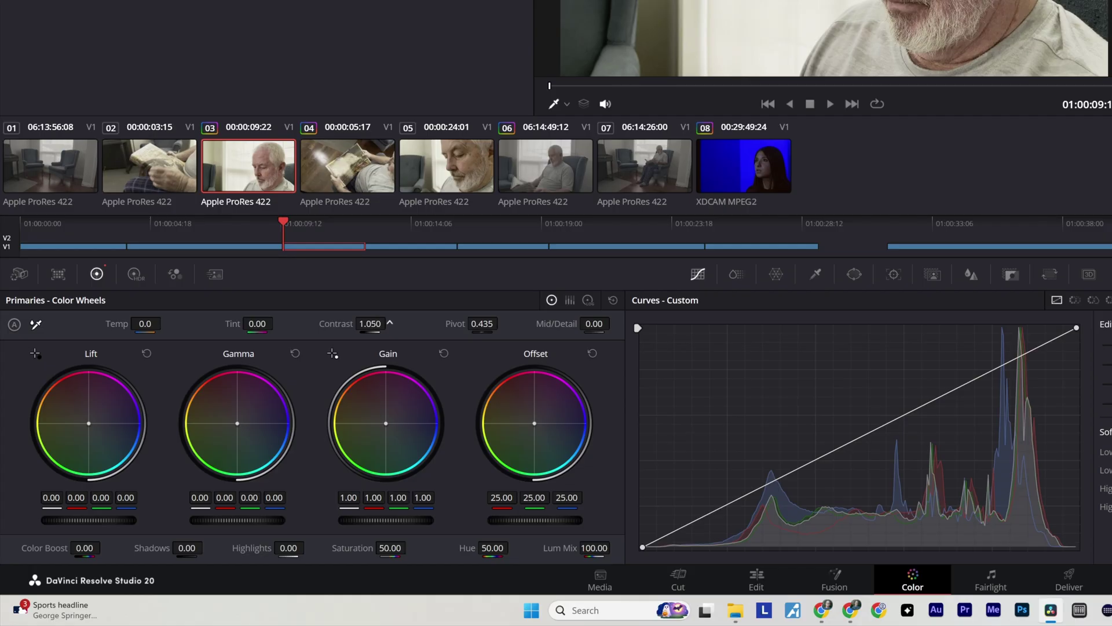
left_click_drag(390, 323, 408, 323)
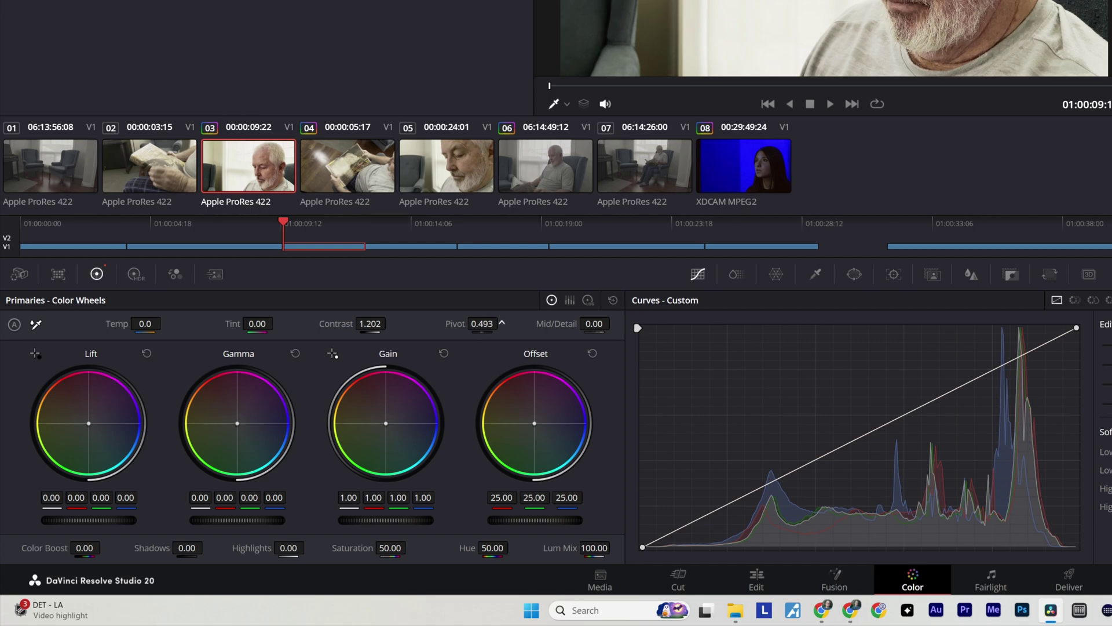
left_click_drag(482, 323, 486, 323)
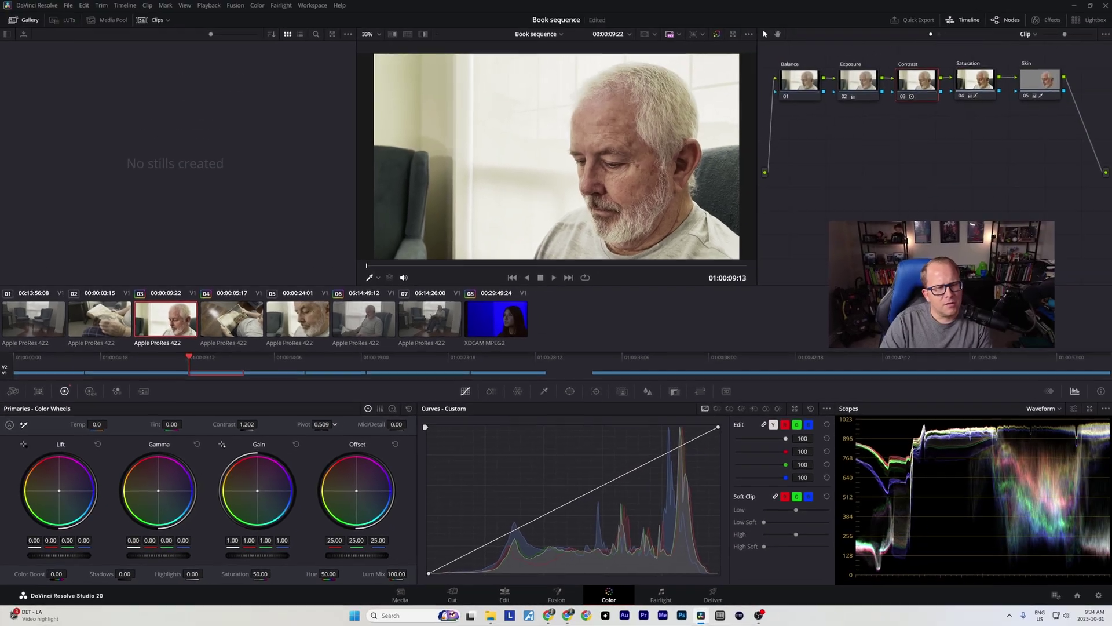
key("ctrl+d")
key("ctrl+d")
key("ctrl+d")
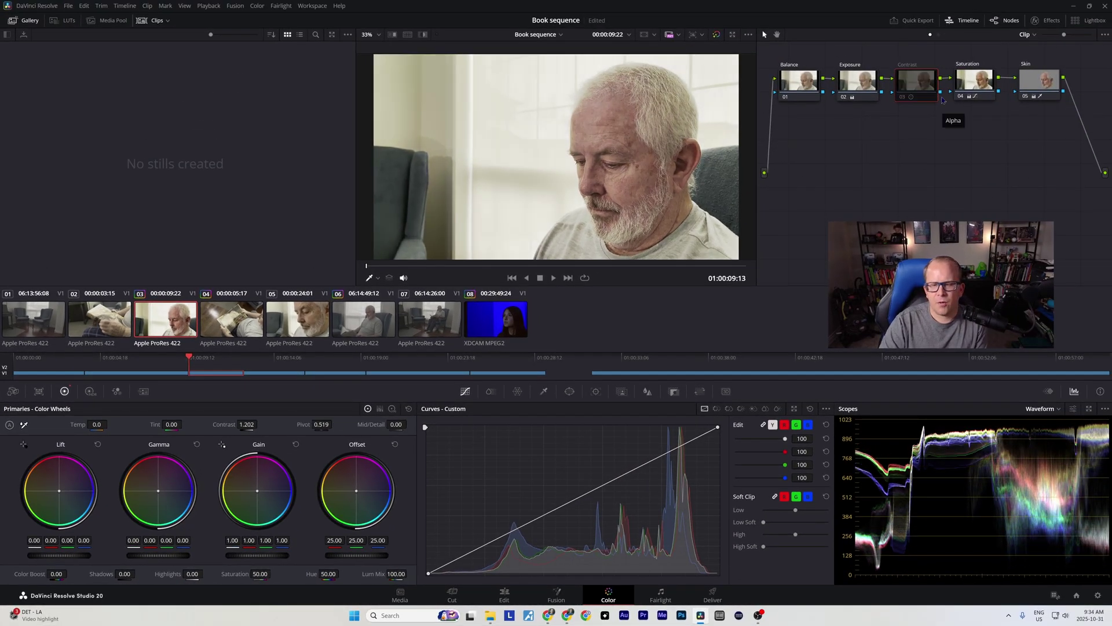
key("ctrl+d")
key("ctrl+d")
key("ctrl+d")
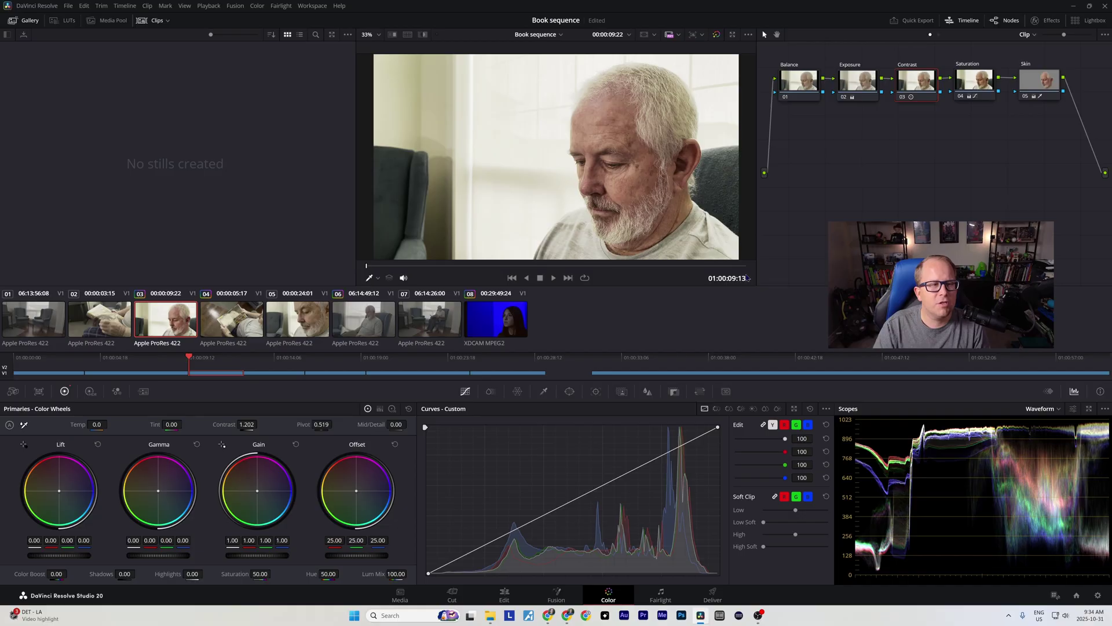
On clip 08, add a serial node labelled 'Targetted' and place it beside the Skin node.
left_click(512, 329)
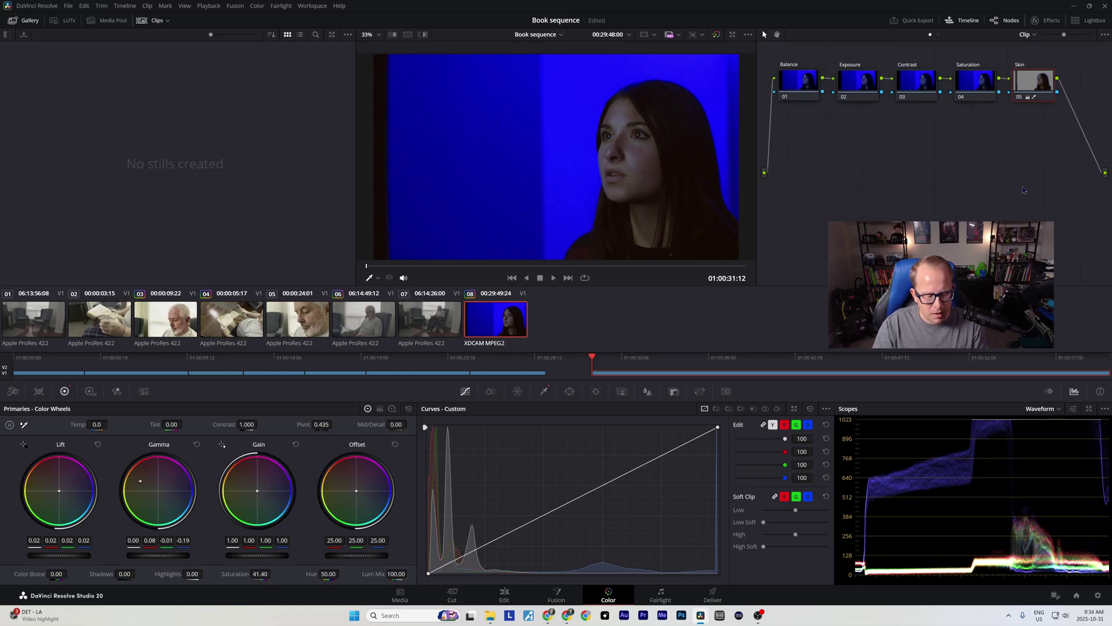
key("alt+s")
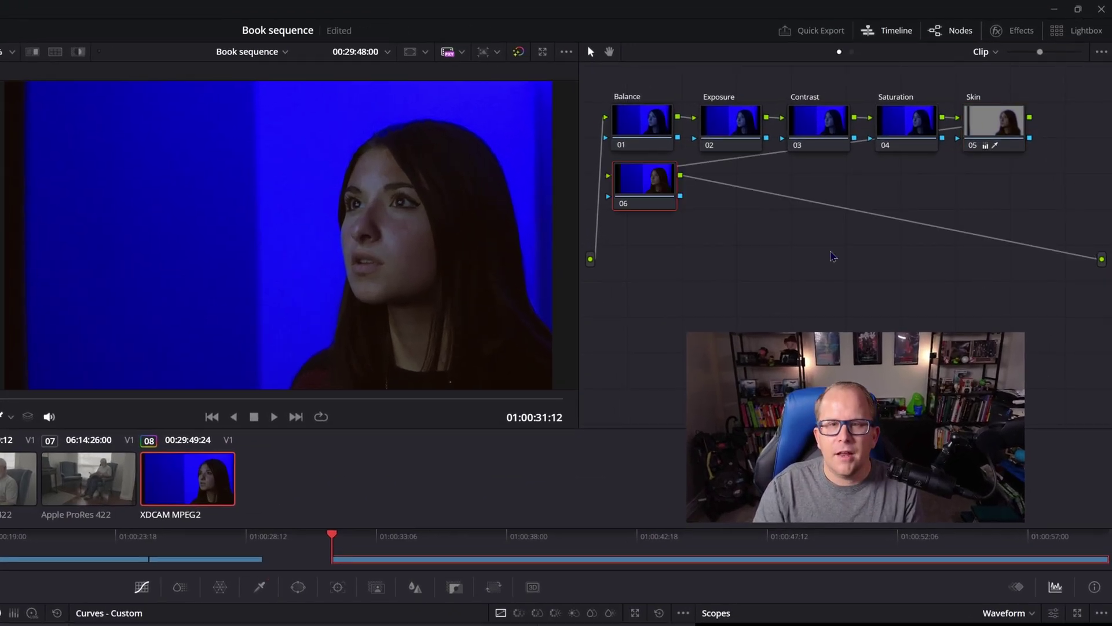
left_click_drag(664, 201, 737, 241)
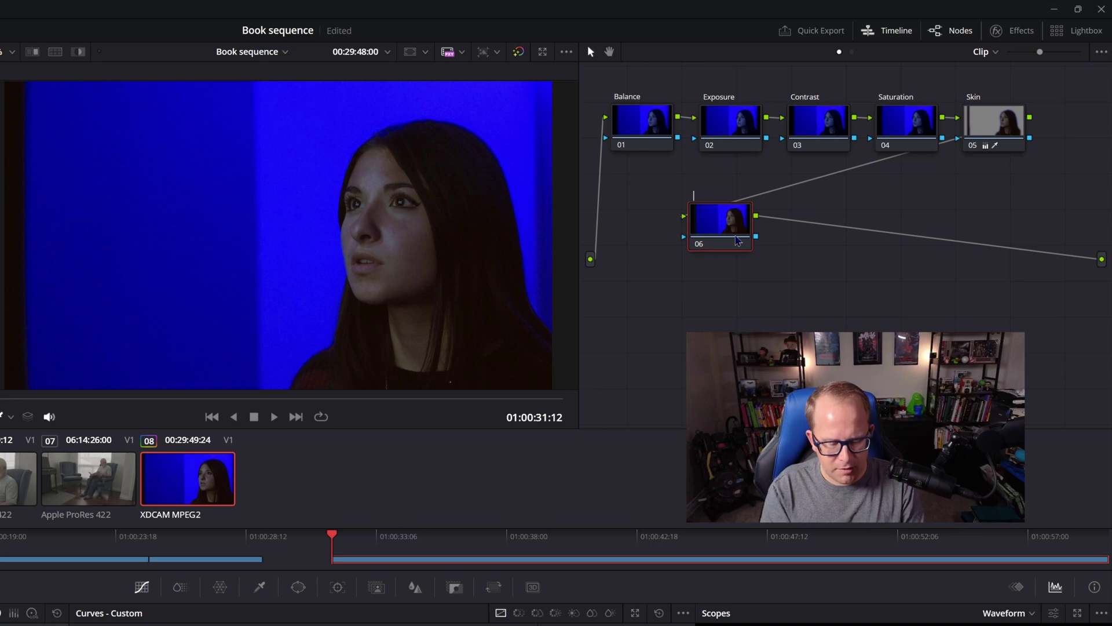
double_click(738, 241)
type("Targetted")
key("Return")
left_click_drag(756, 228, 1017, 249)
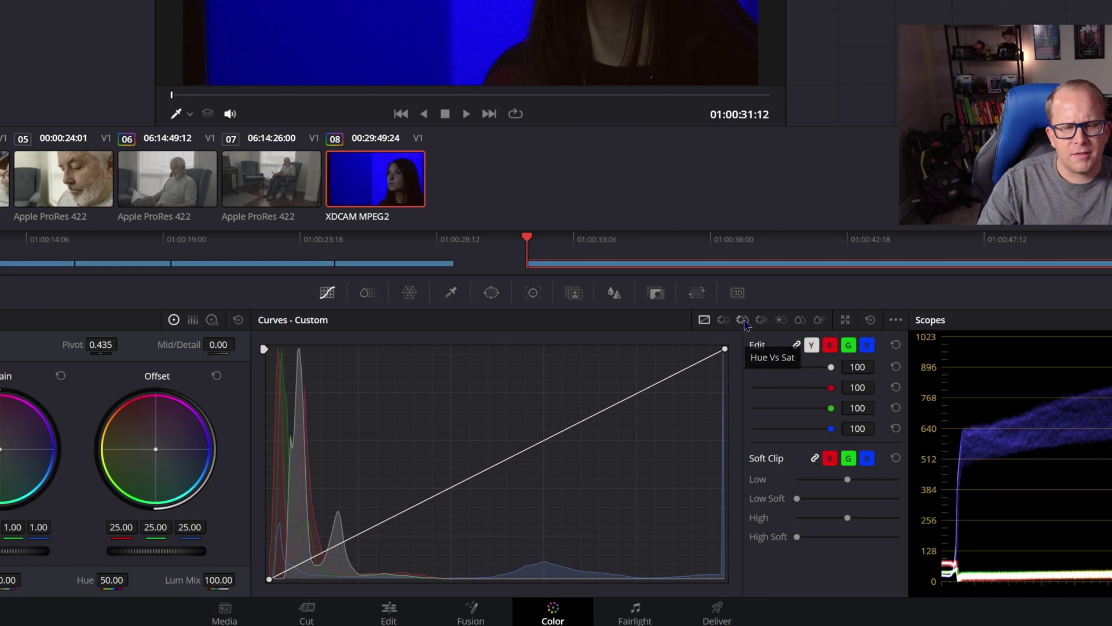
Pull blue hues to 0.50 saturation in Hue vs Sat on Targetted, and nudge Skin's Lift to 0.03.
left_click(744, 322)
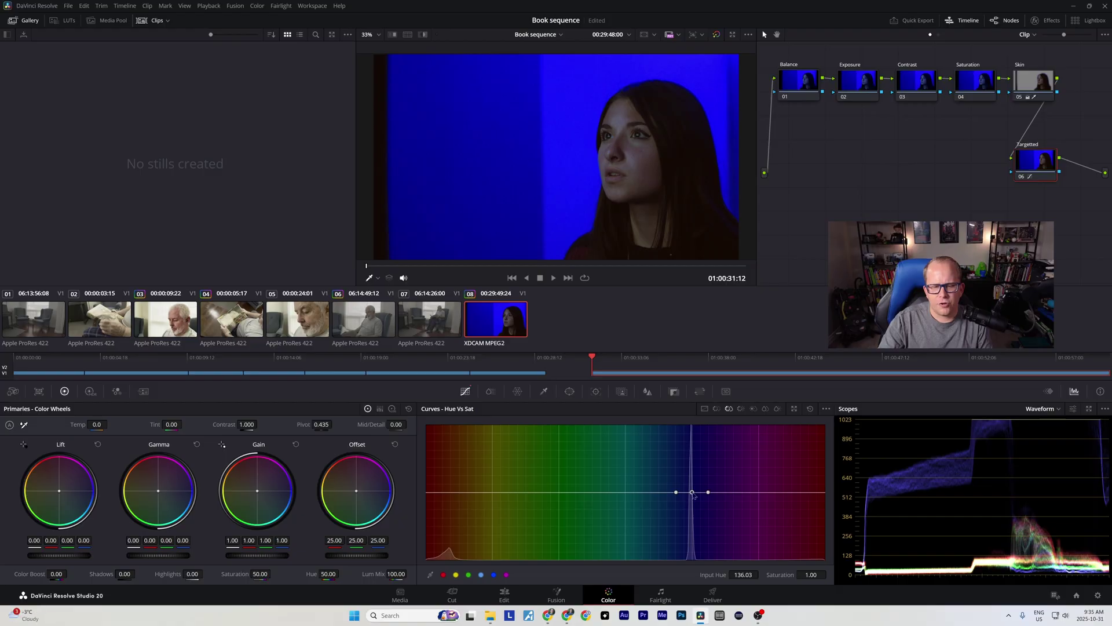
left_click_drag(693, 495, 696, 531)
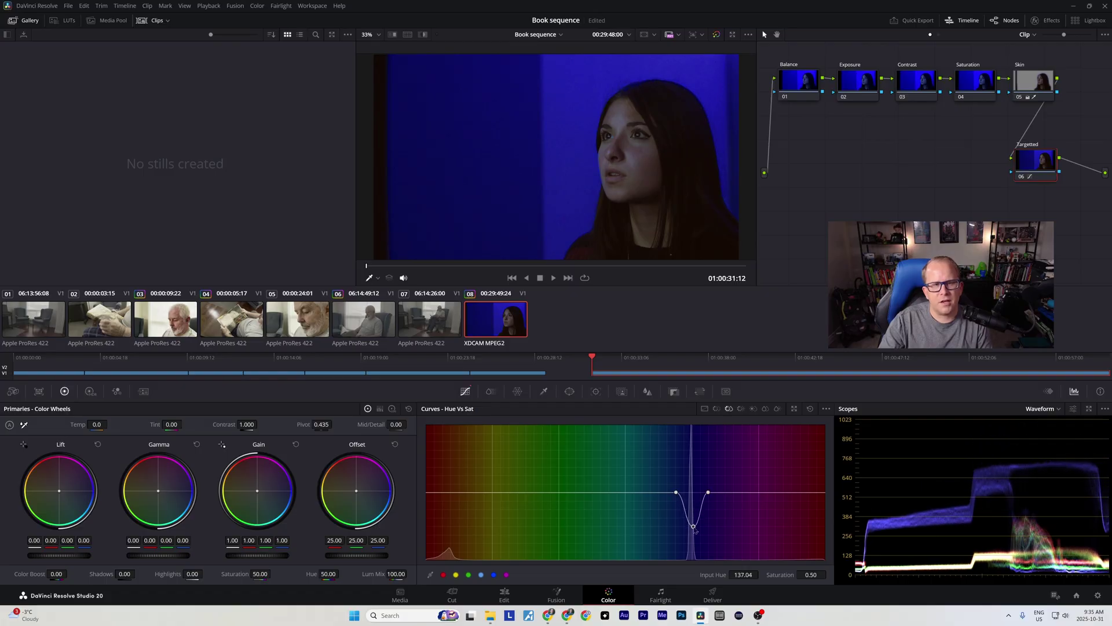
left_click(1032, 87)
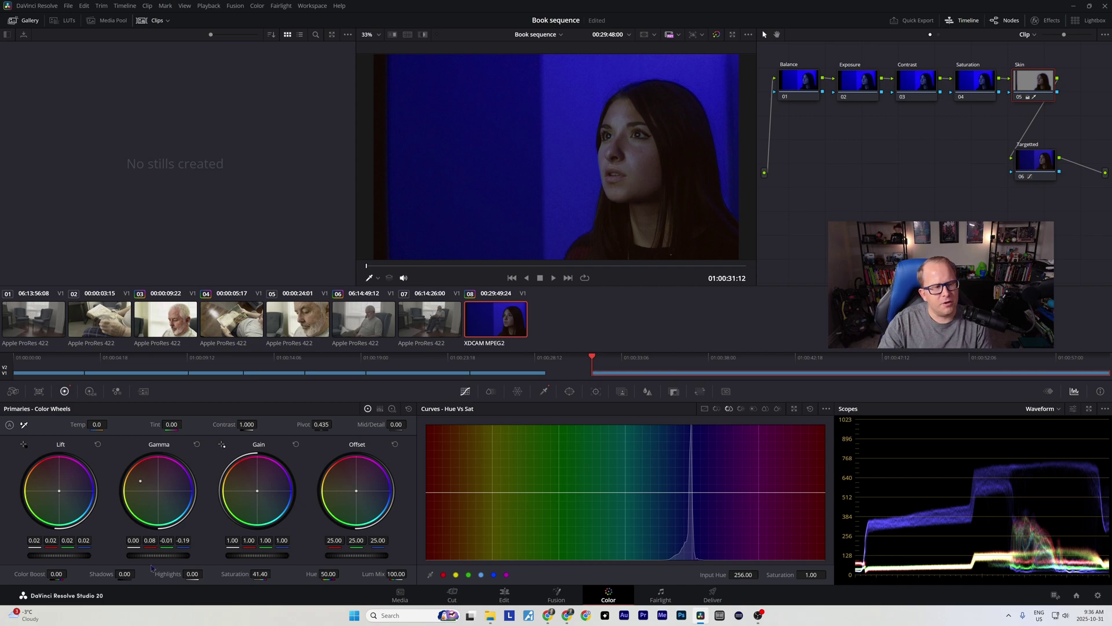
left_click_drag(59, 555, 61, 555)
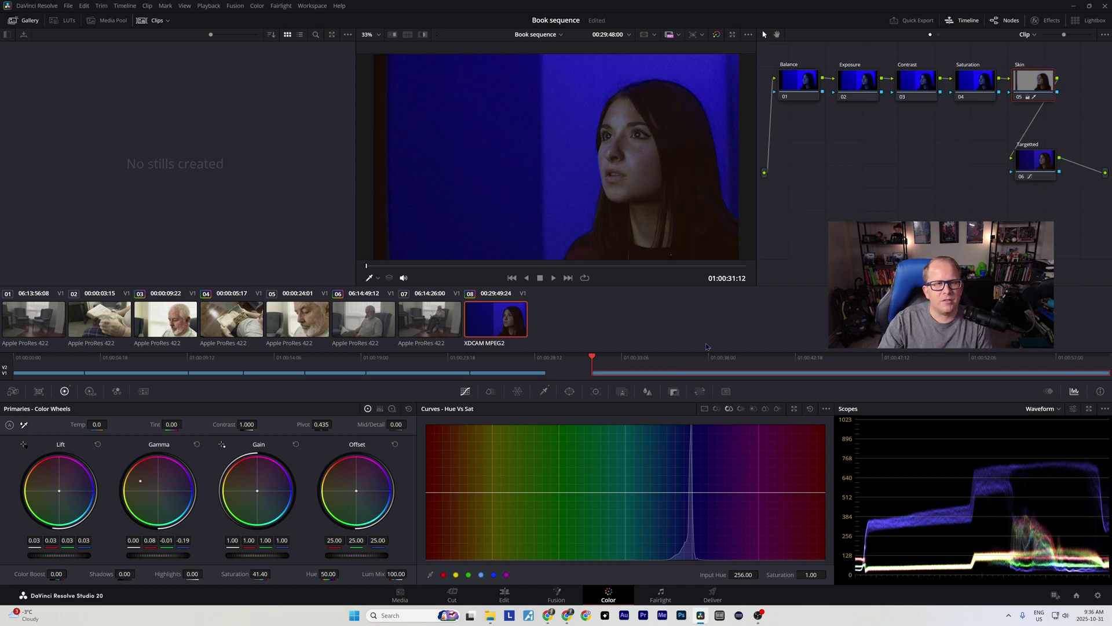
left_click(1036, 161)
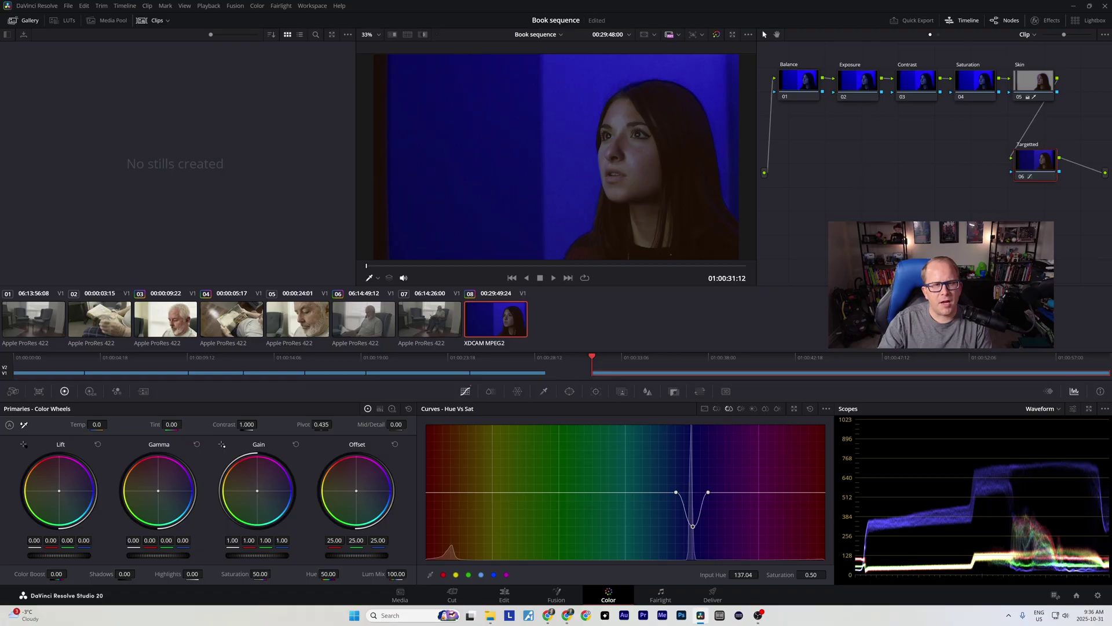
right_click(1047, 167)
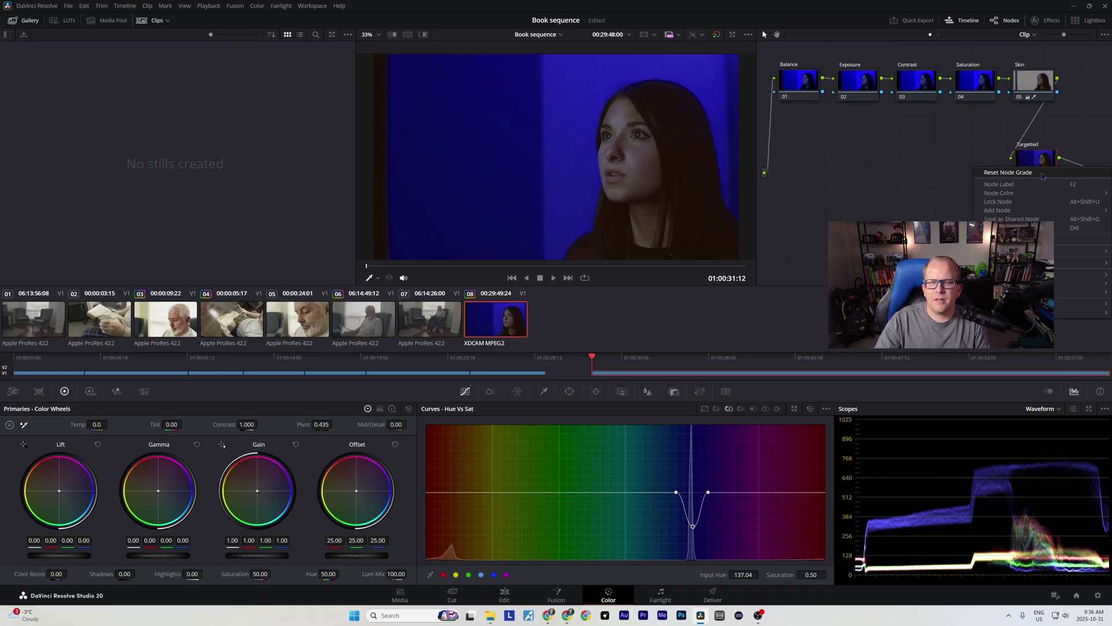
Reset the Targetted node and rotate the sampled blue hue 139.39 by -8.63 in Hue vs Hue.
left_click(1043, 172)
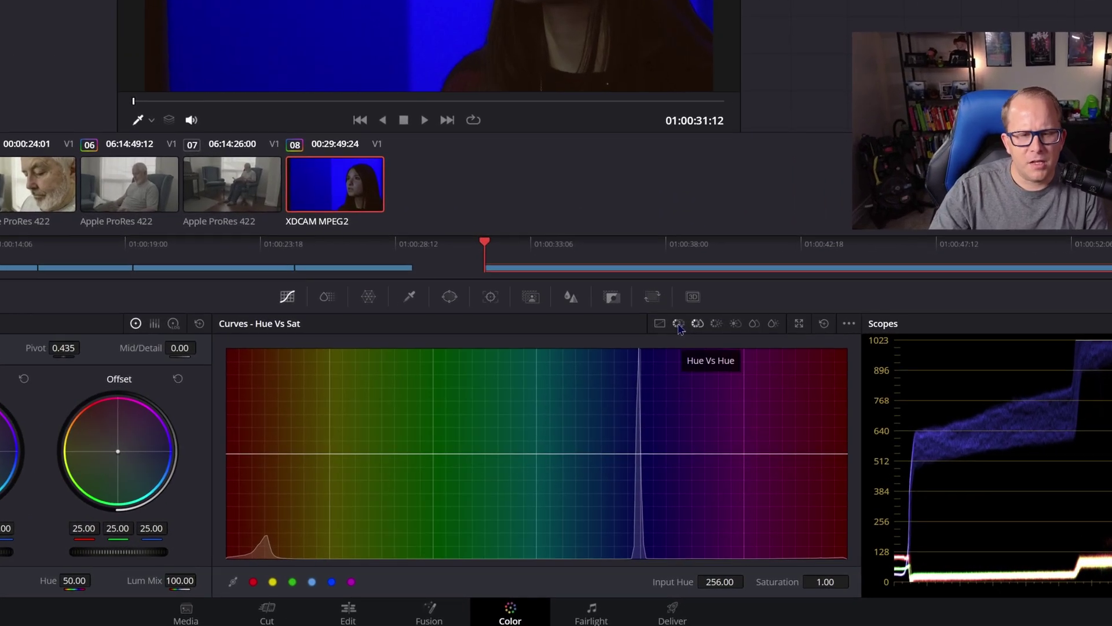
left_click(716, 406)
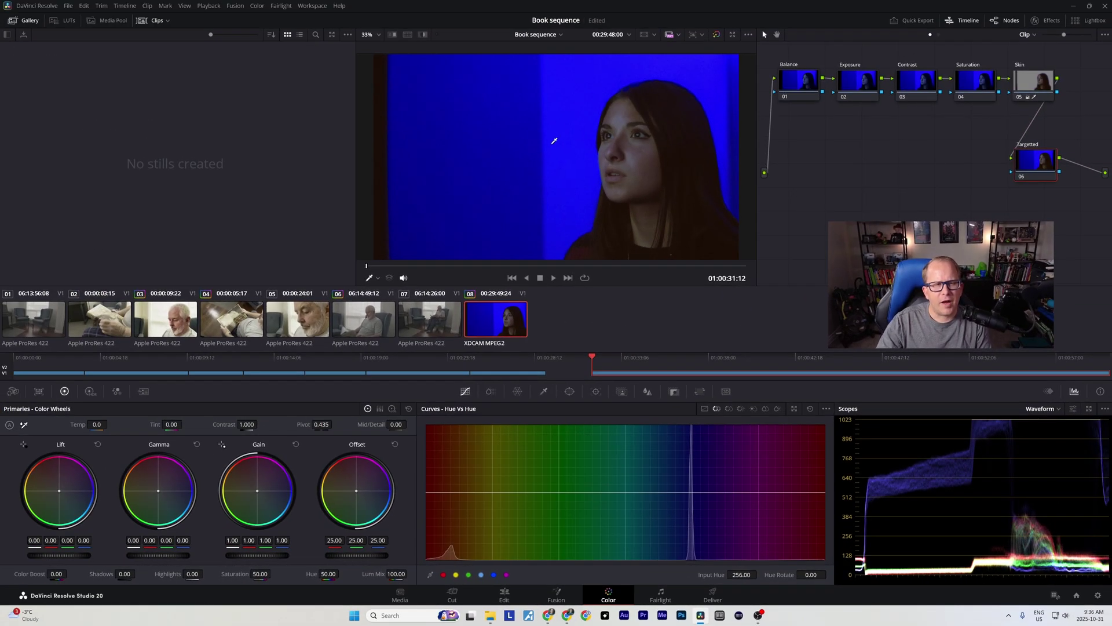
left_click(557, 192)
mouse_move(677, 492)
left_mouse_down()
mouse_move(722, 496)
mouse_move(694, 496)
mouse_move(697, 511)
mouse_move(701, 470)
mouse_move(697, 511)
mouse_move(699, 499)
left_mouse_up()
left_click(719, 494)
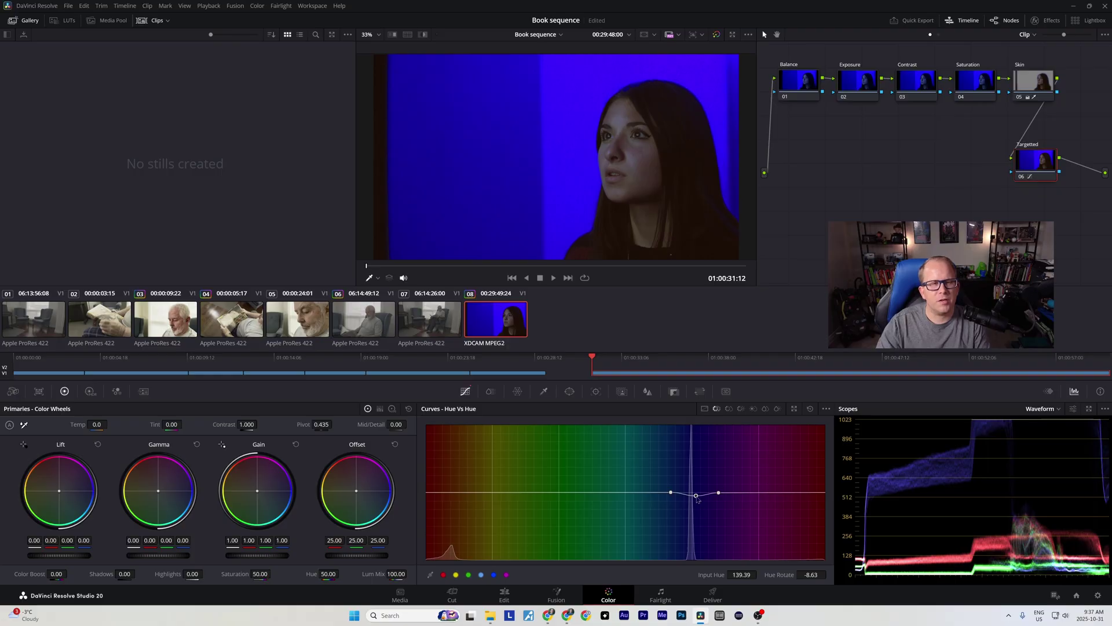